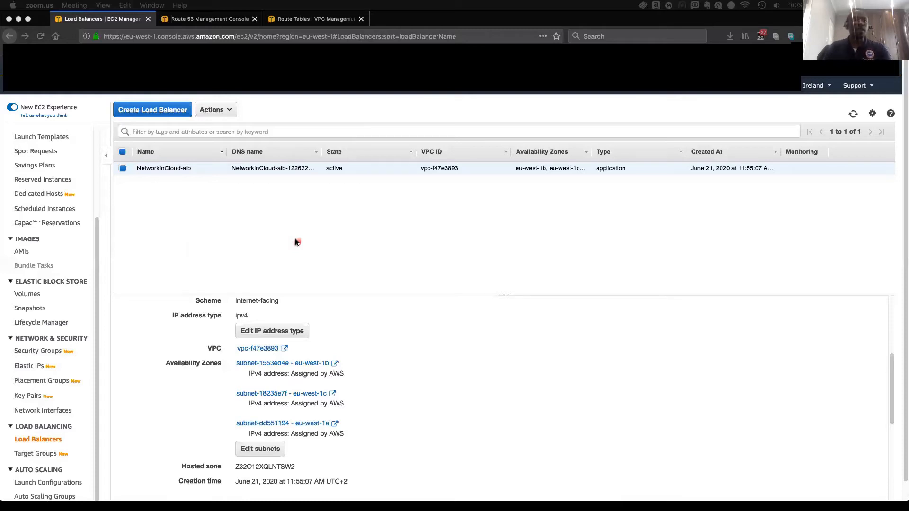
Step: Open the inbound rules of the NetworkInCloud-alb security group for editing
click(255, 235)
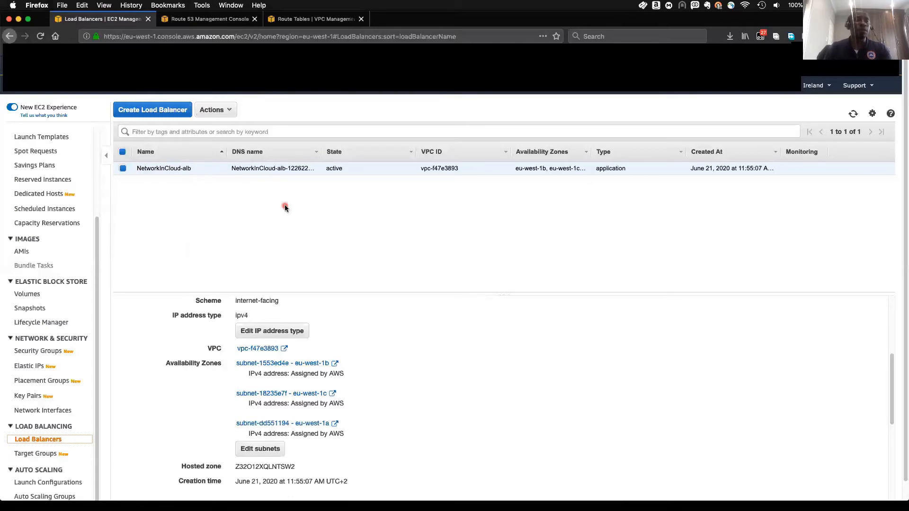
click(34, 354)
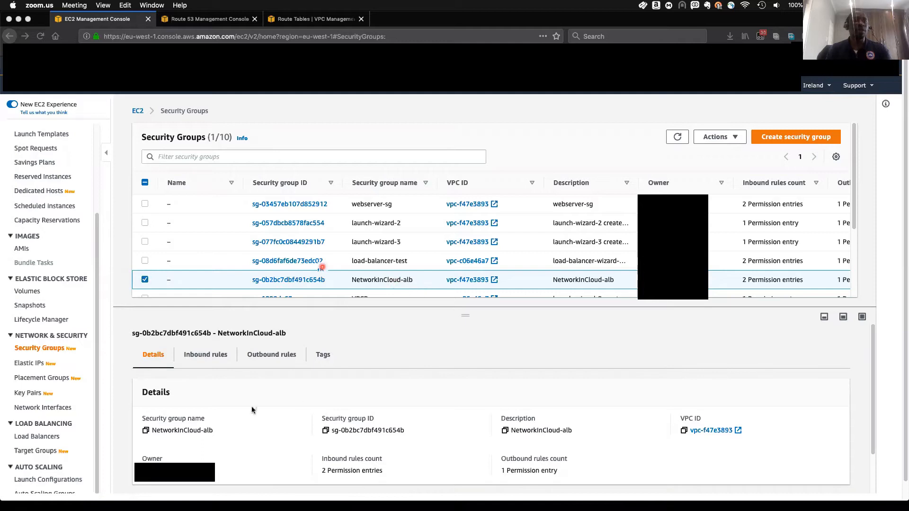
click(194, 356)
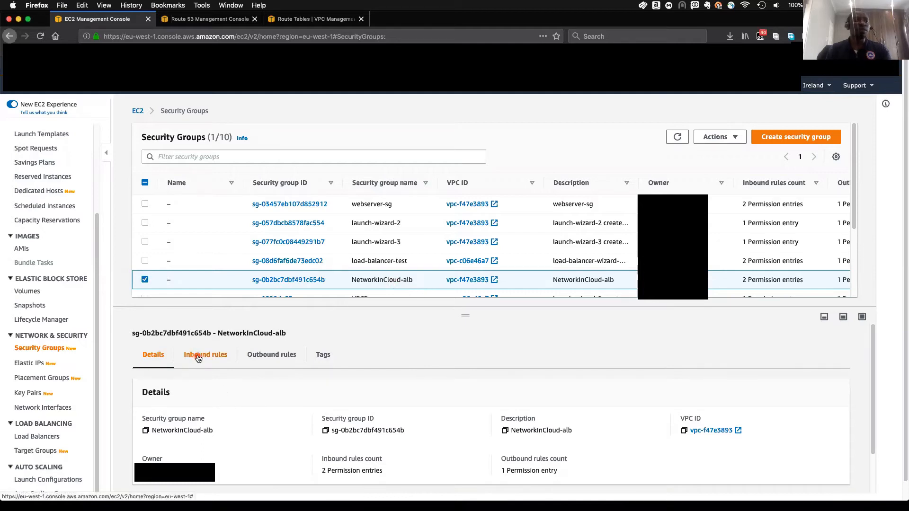
click(201, 357)
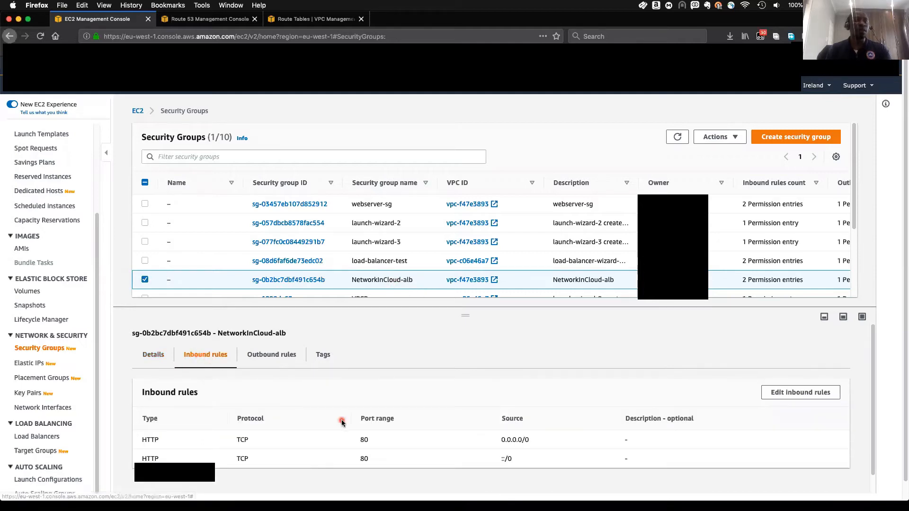
scroll(382, 438, down, 1)
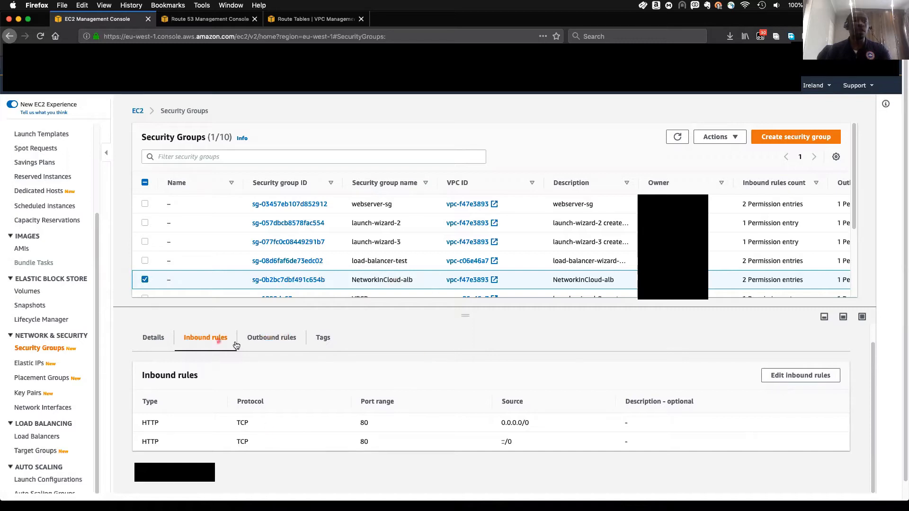
click(804, 379)
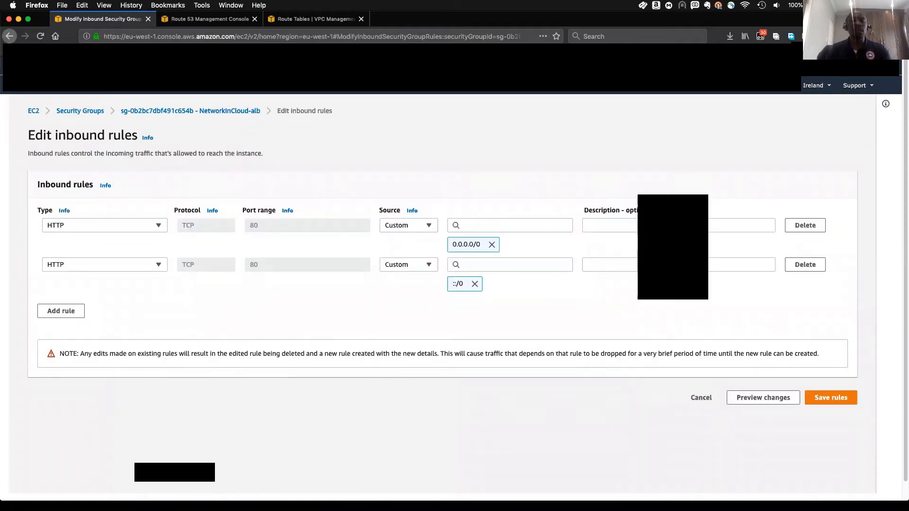
click(784, 251)
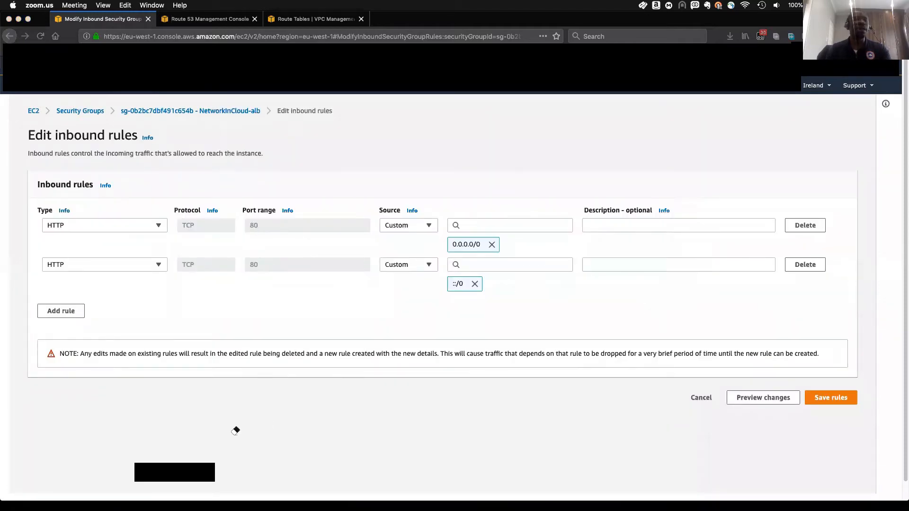
click(181, 477)
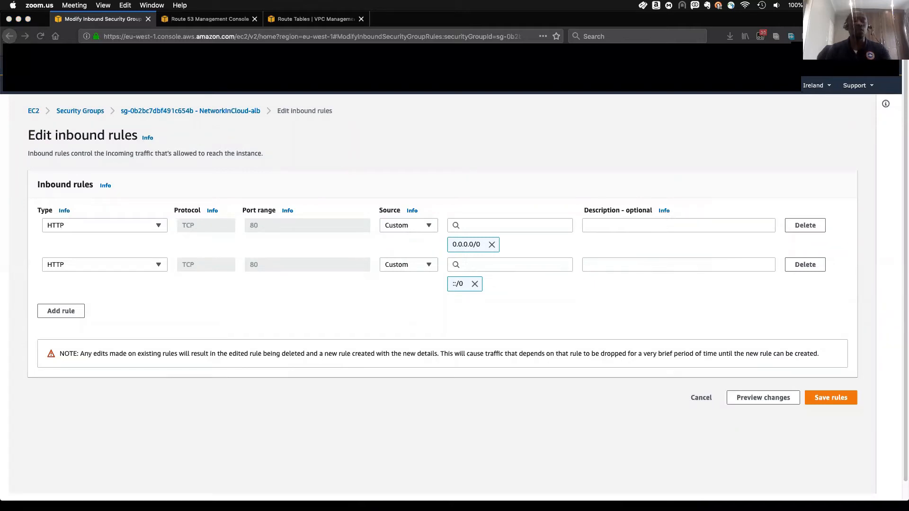
Step: Add an inbound HTTPS rule with source Anywhere to the security group and save the rules
click(62, 313)
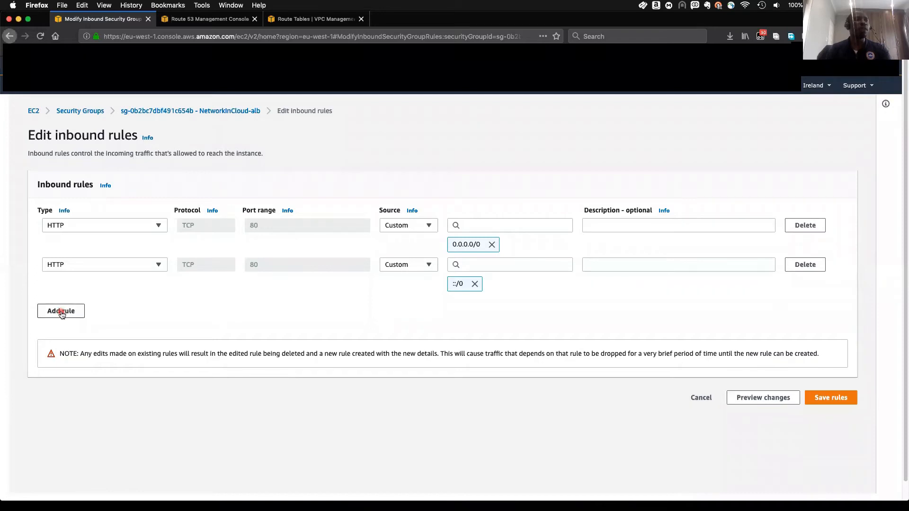
click(62, 313)
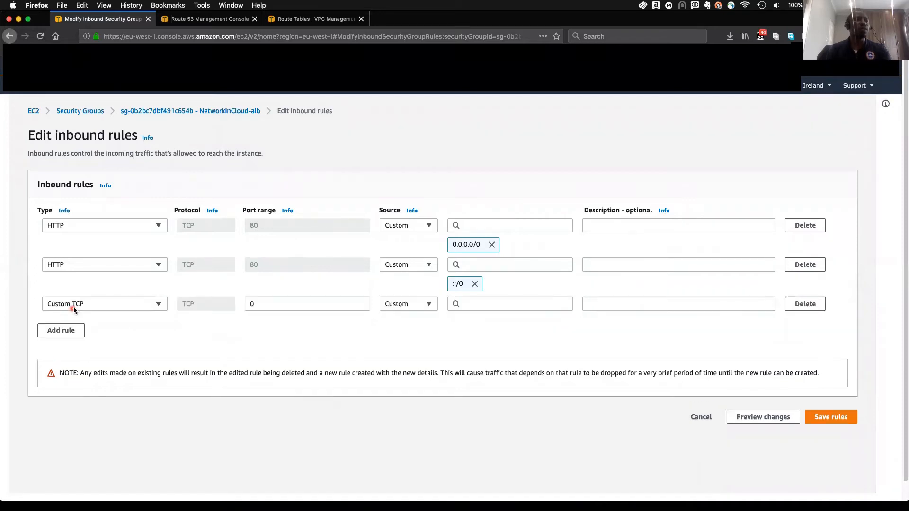
click(76, 305)
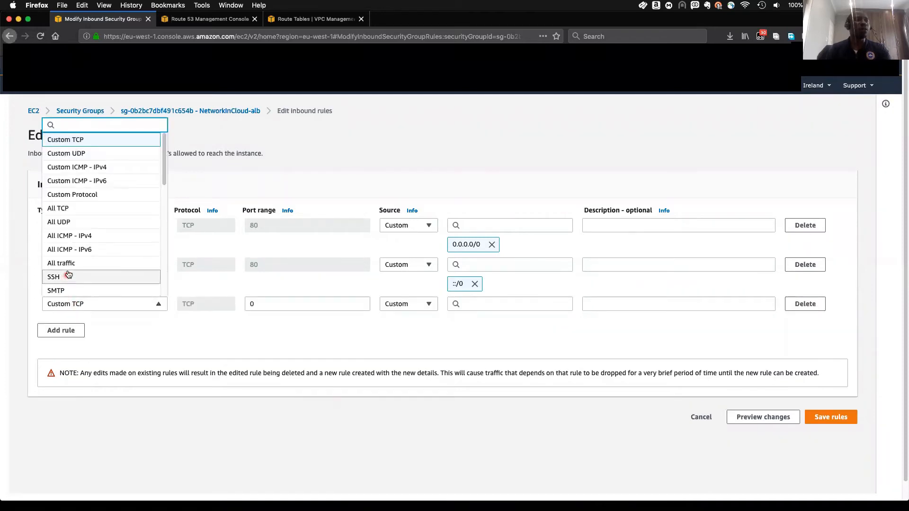
scroll(76, 247, down, 5)
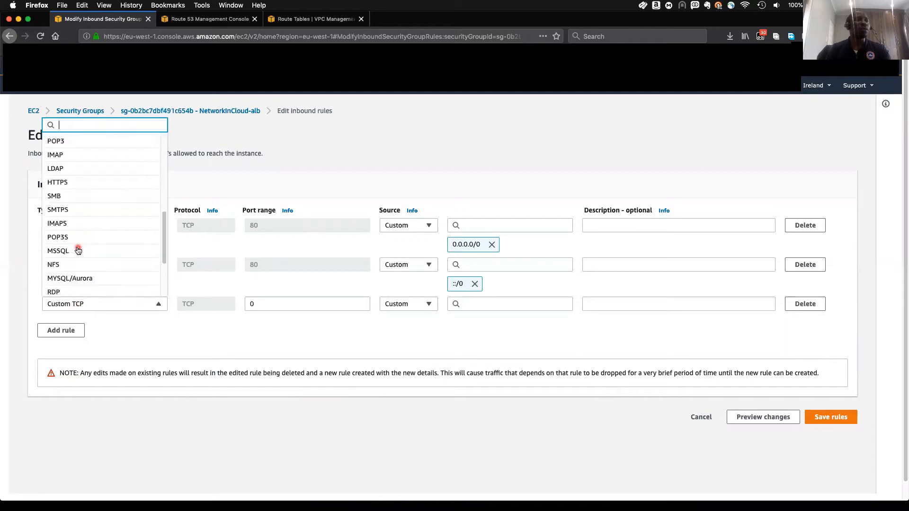
click(63, 183)
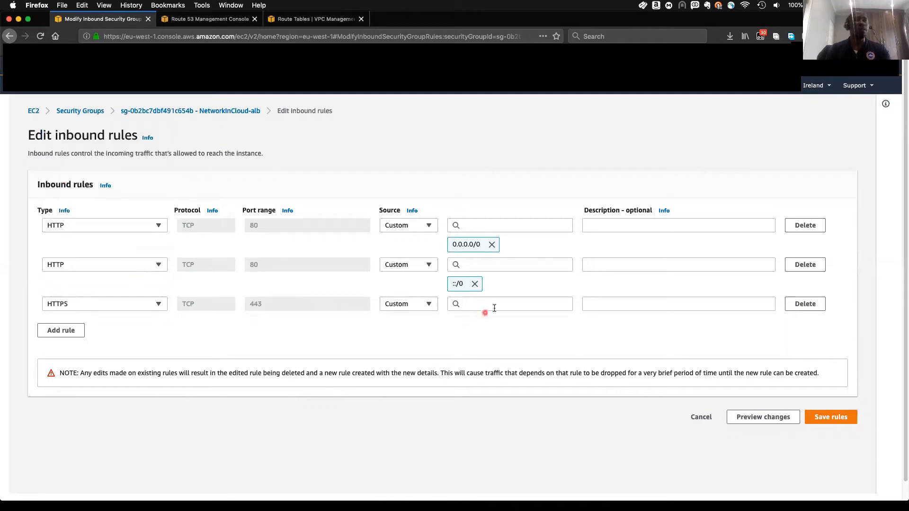
click(427, 304)
click(402, 333)
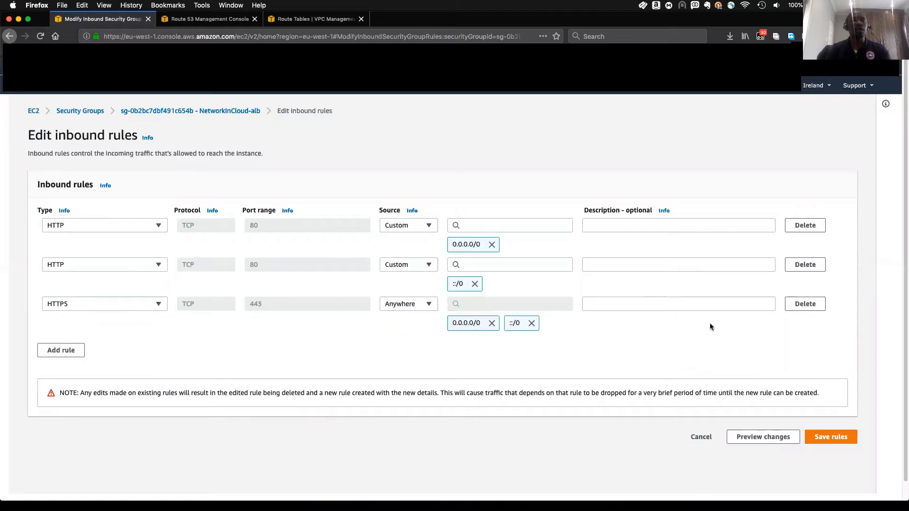
click(814, 436)
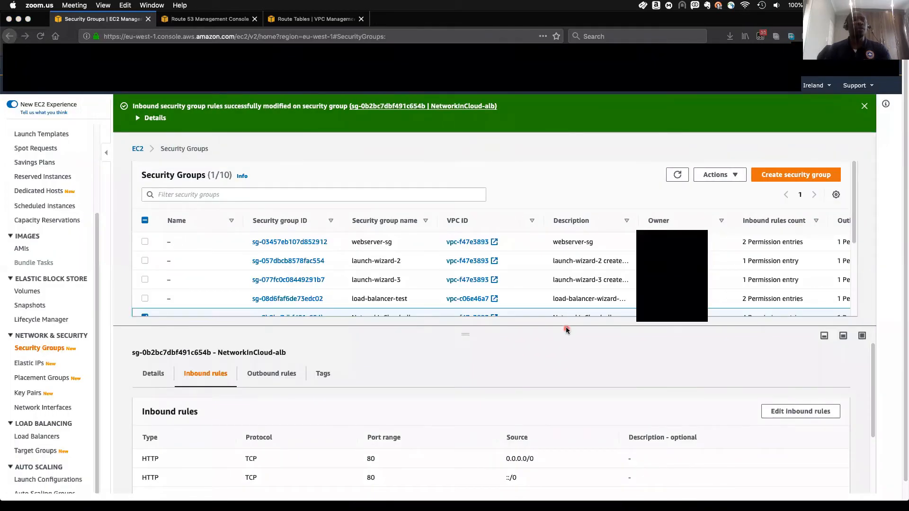
Step: Review the saved inbound rules of the NetworkInCloud-alb security group and go back to the load balancers list
scroll(280, 289, down, 1)
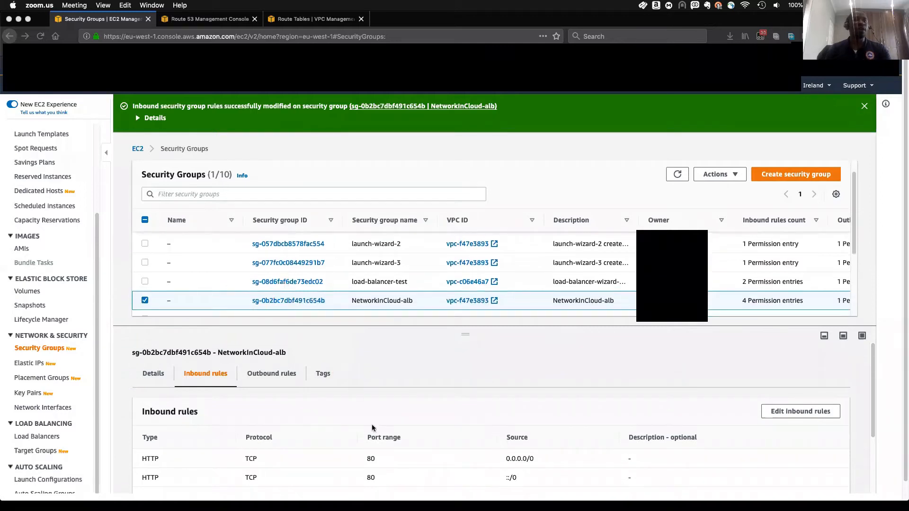
scroll(359, 449, down, 1)
scroll(359, 449, down, 1)
scroll(353, 451, up, 1)
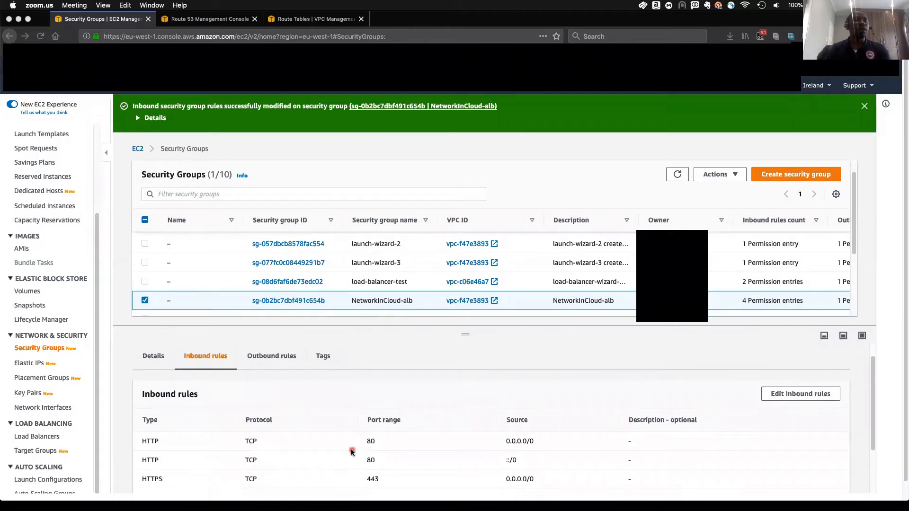
scroll(42, 458, down, 1)
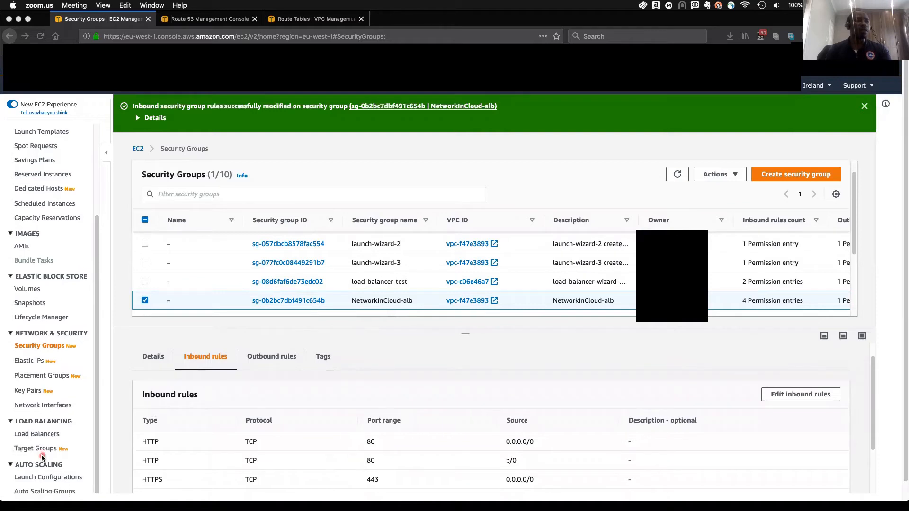
click(26, 434)
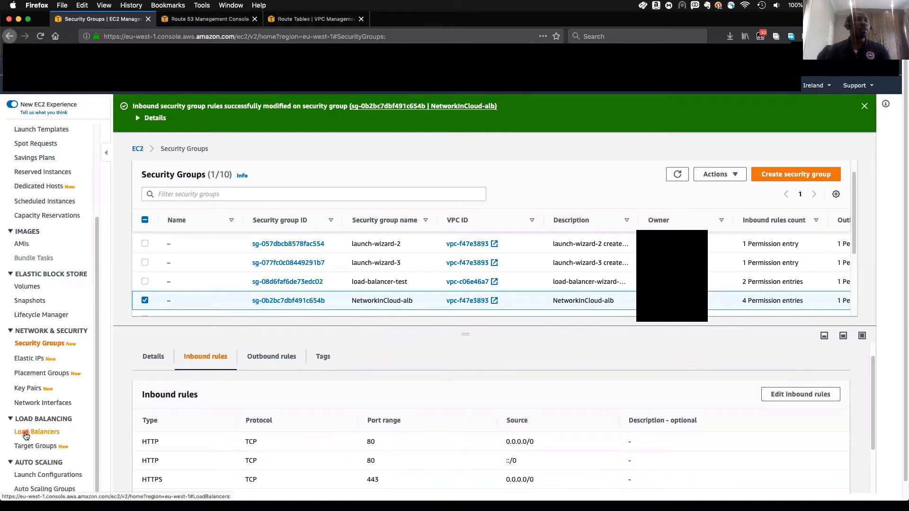
click(26, 434)
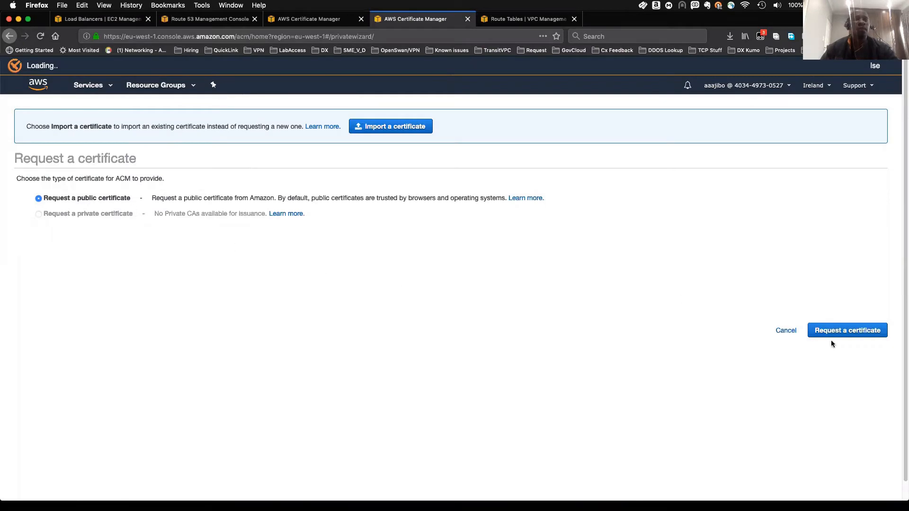
Step: Start a public certificate request in AWS Certificate Manager for the own subdomain of myinstance.com
click(846, 331)
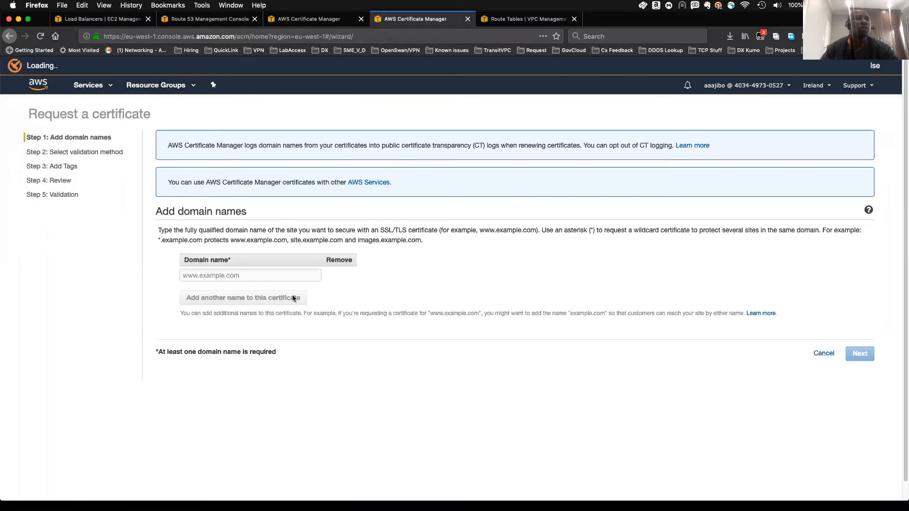
click(211, 277)
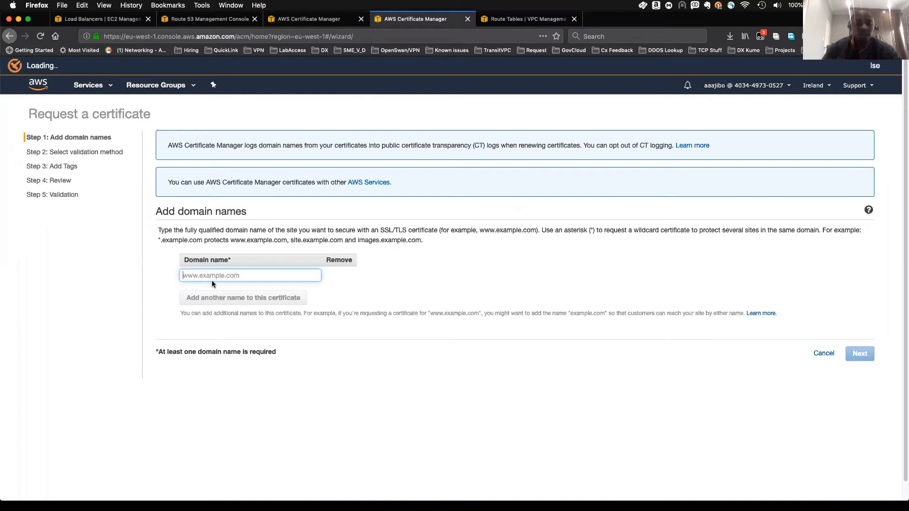
text(my)
key(Down)
key(Return)
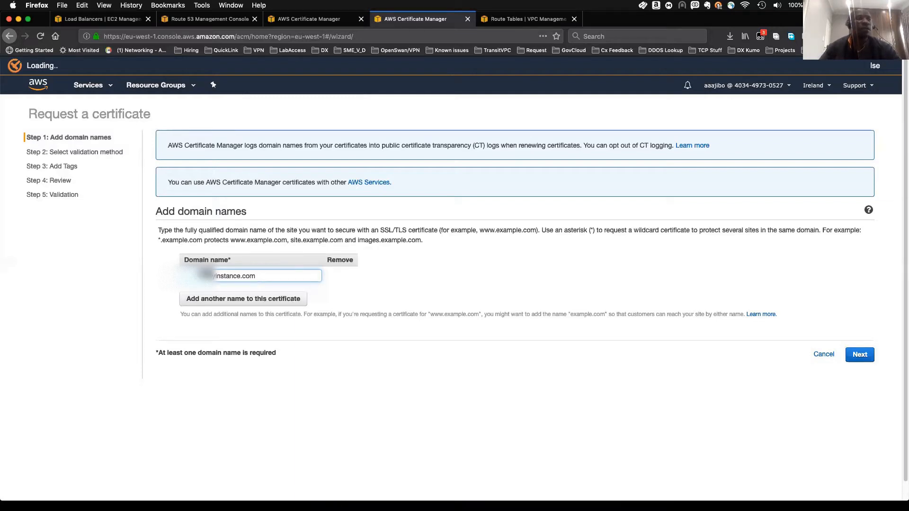
triple_click(284, 279)
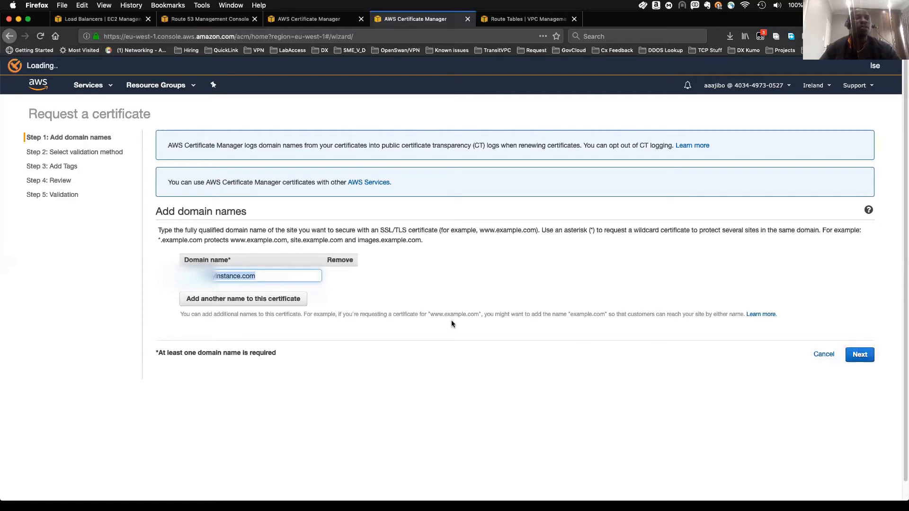
click(186, 276)
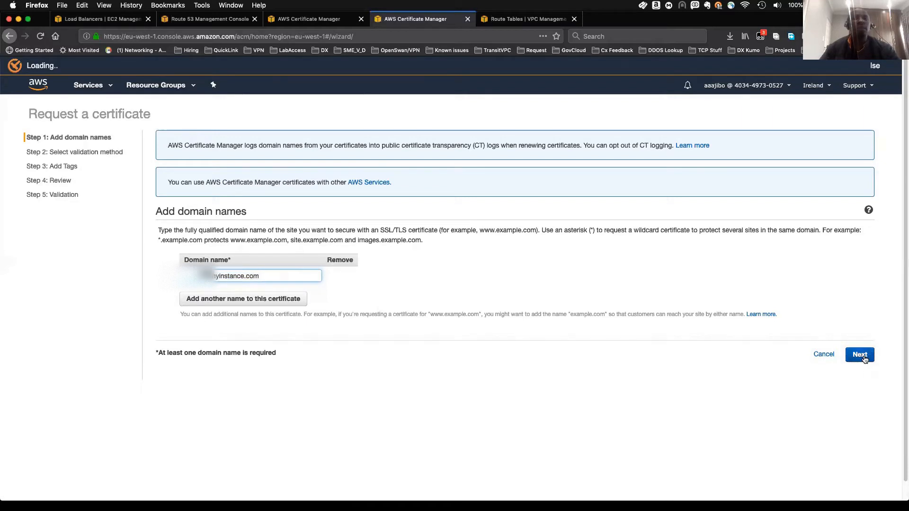
click(861, 355)
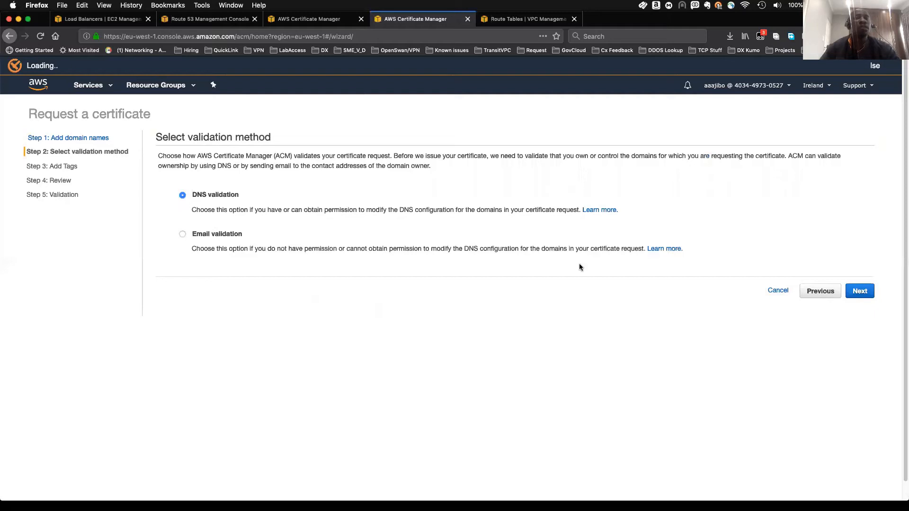
Step: Keep DNS validation, add no tags, and confirm the certificate request
click(860, 291)
click(857, 265)
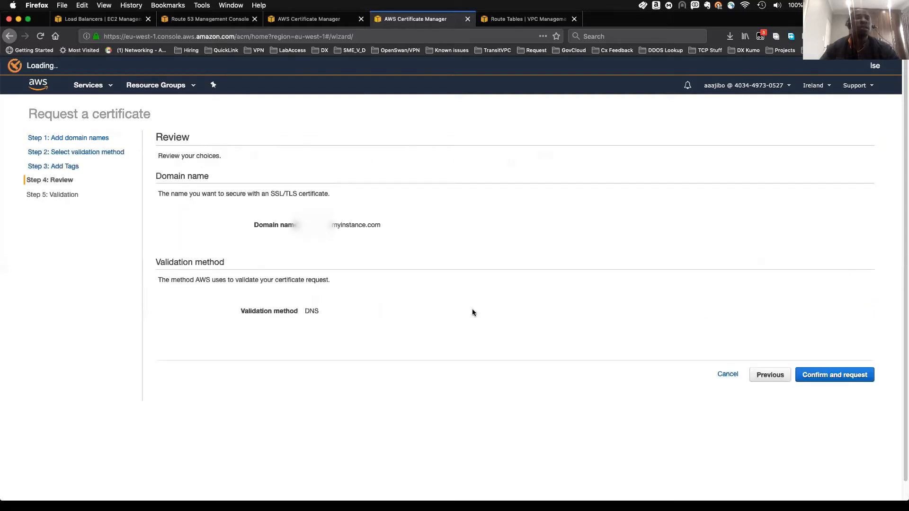
click(828, 379)
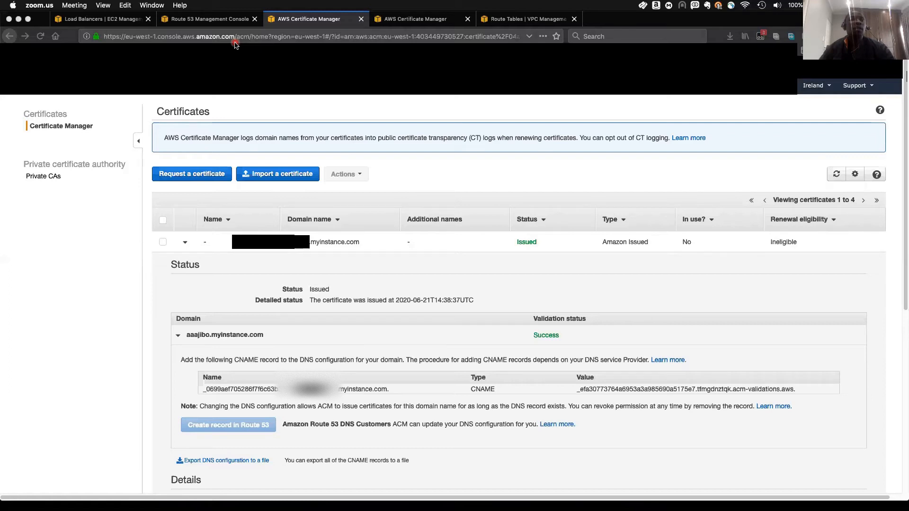
Step: In the Route 53 hosted zone, create an alias A record with a blank name that targets the NetworkInCloud-alb load balancer
key(ctrl+shift+Tab)
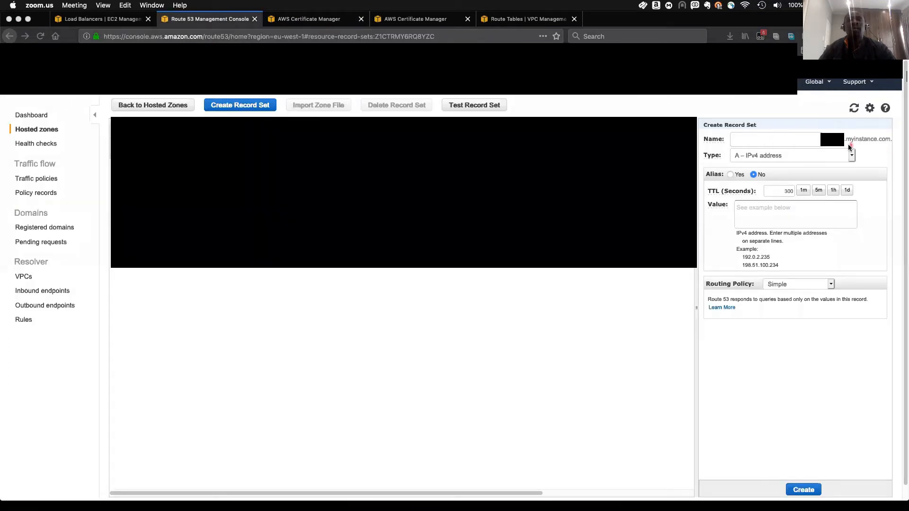
click(730, 183)
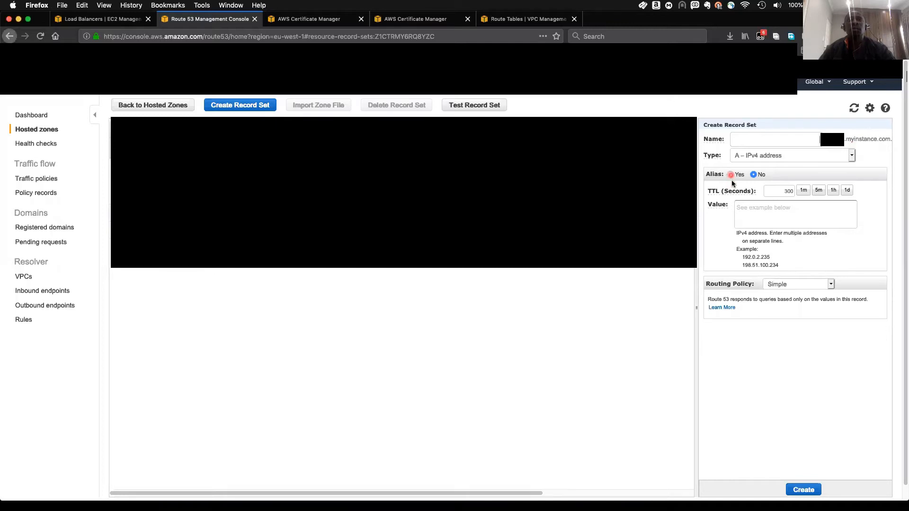
click(732, 182)
click(774, 192)
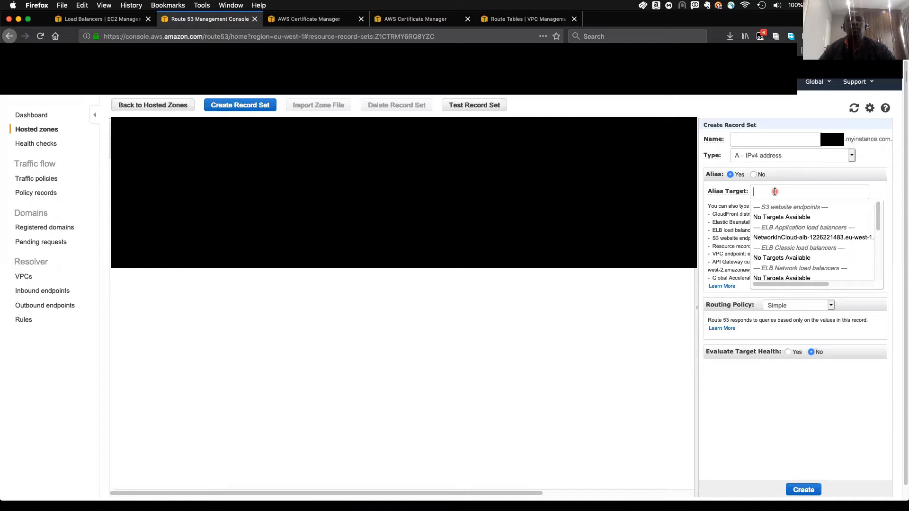
click(795, 237)
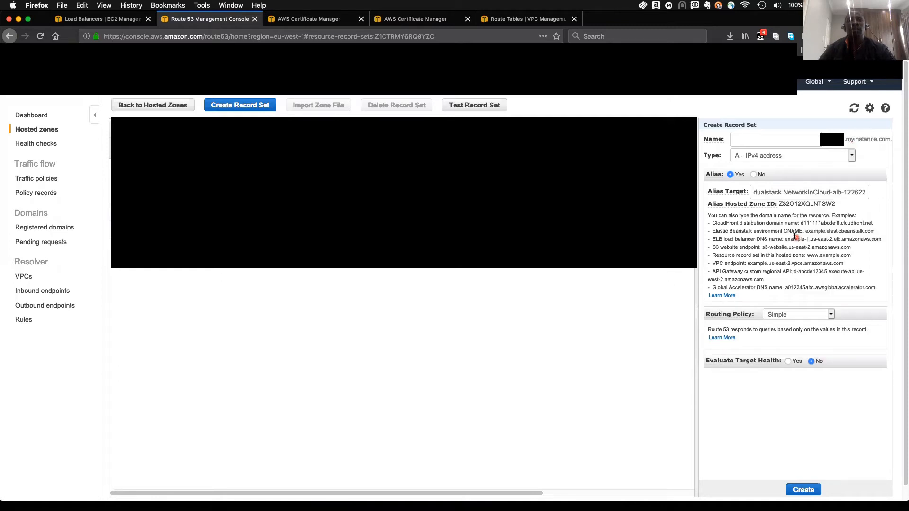
click(803, 489)
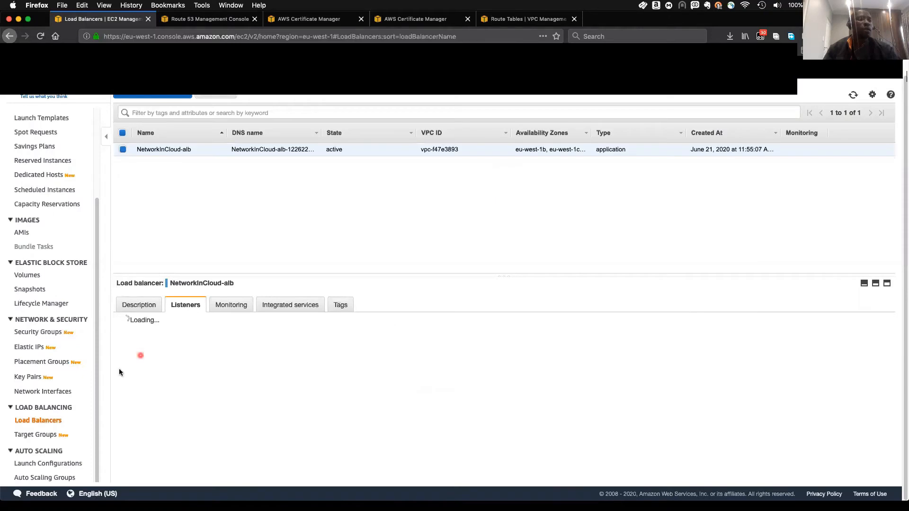
Step: Start a new listener on the NetworkInCloud-alb load balancer with protocol HTTPS on port 443
click(169, 308)
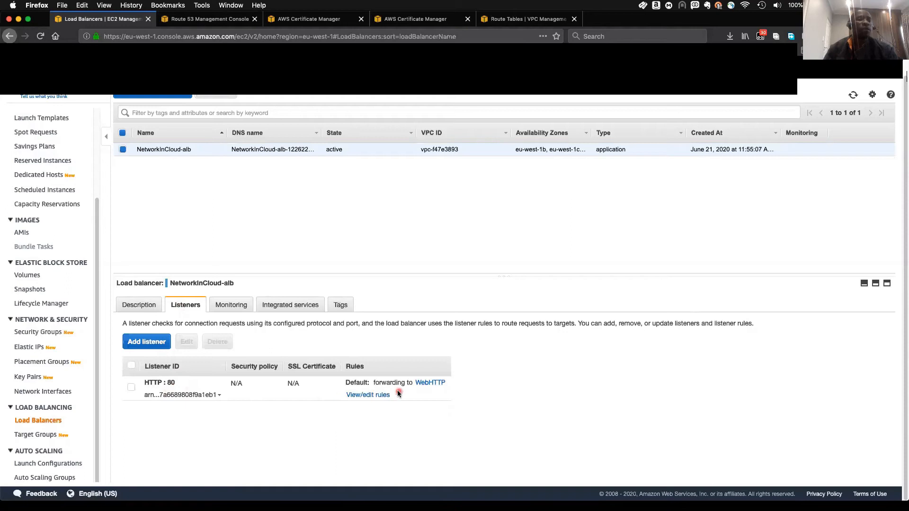
click(148, 345)
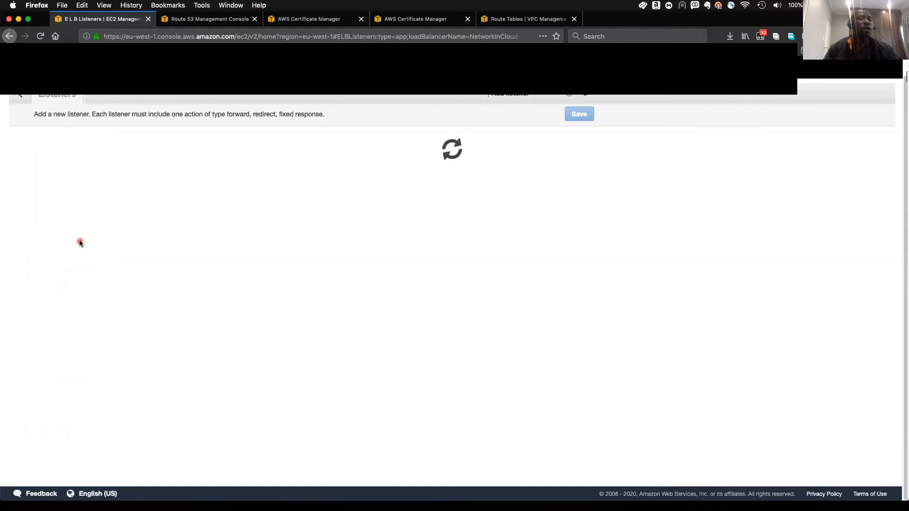
click(63, 216)
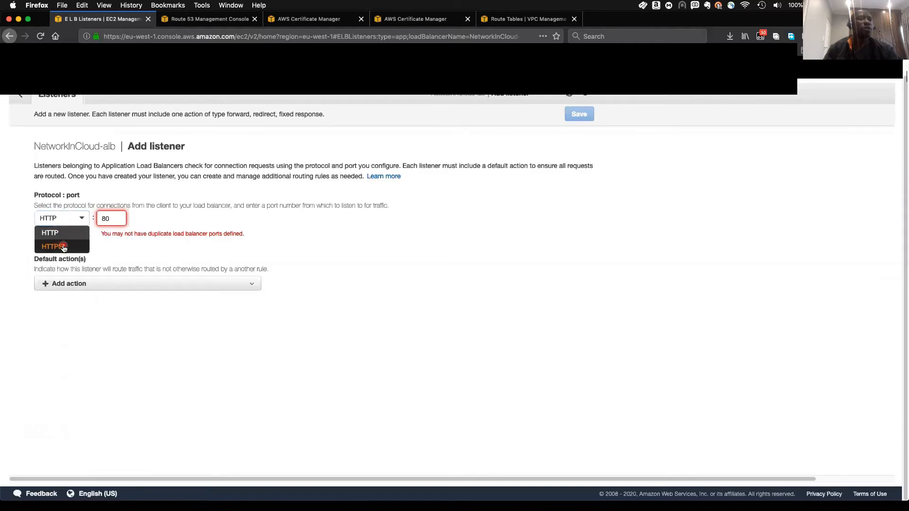
click(63, 247)
Step: Add a default forward action to the new listener that targets the WebHTTP target group
click(124, 275)
click(69, 285)
click(114, 303)
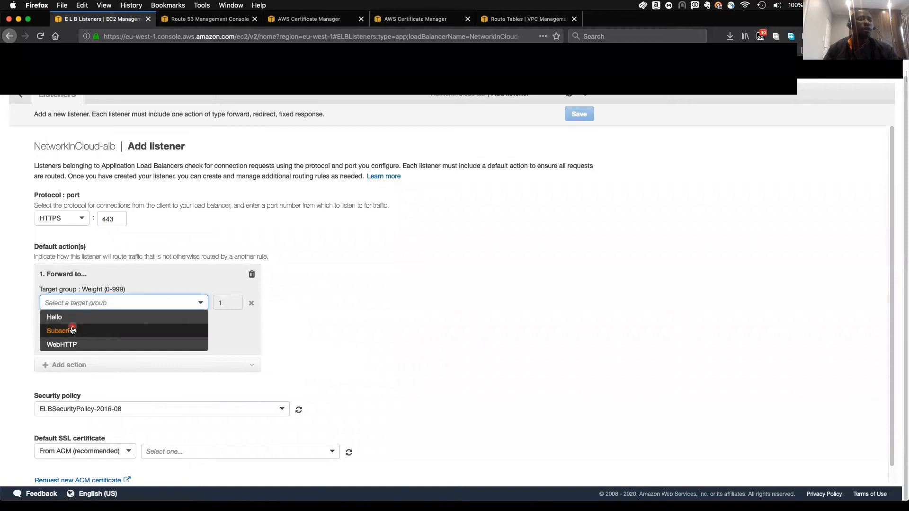
click(72, 344)
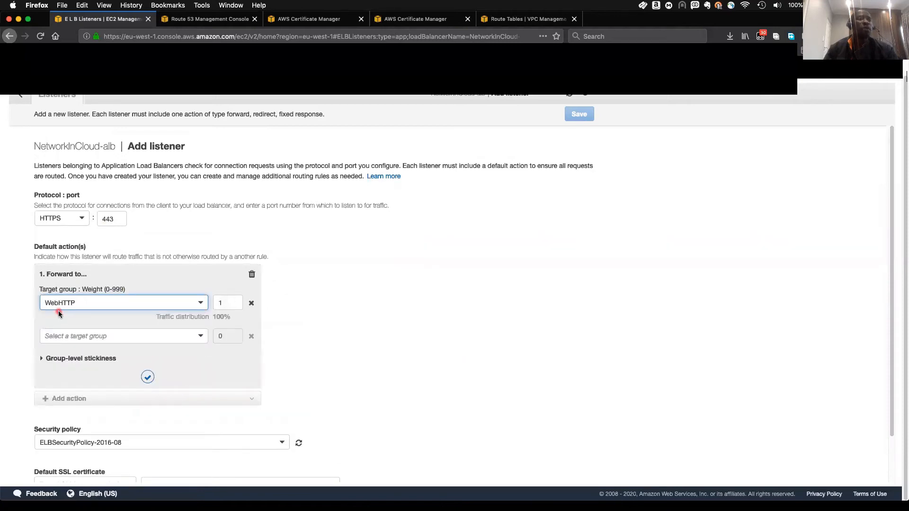
click(59, 309)
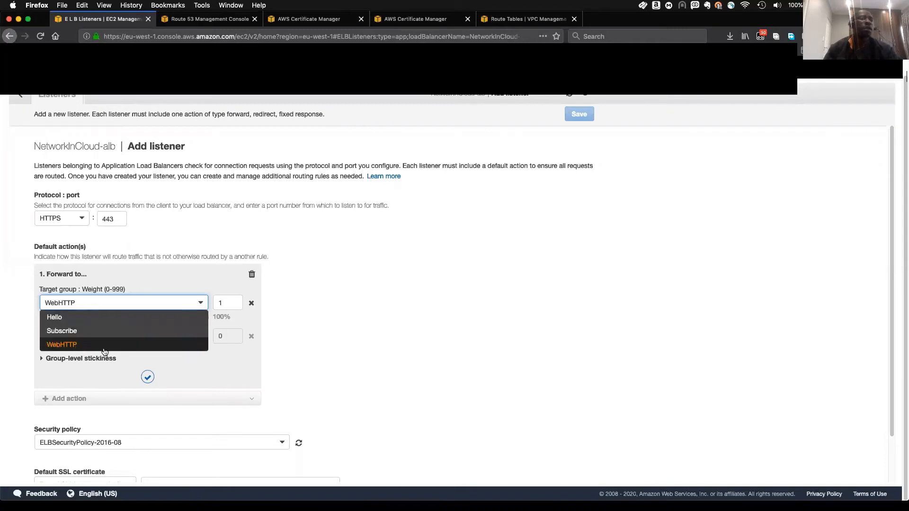
click(85, 346)
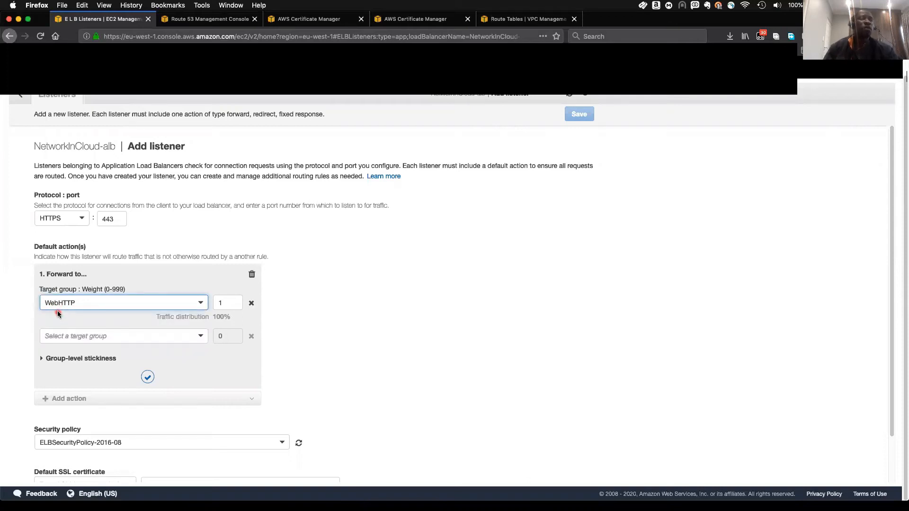
Step: Use the last listed ACM certificate as the default SSL certificate, save the listener, and return to the load balancer's listeners
scroll(335, 400, down, 2)
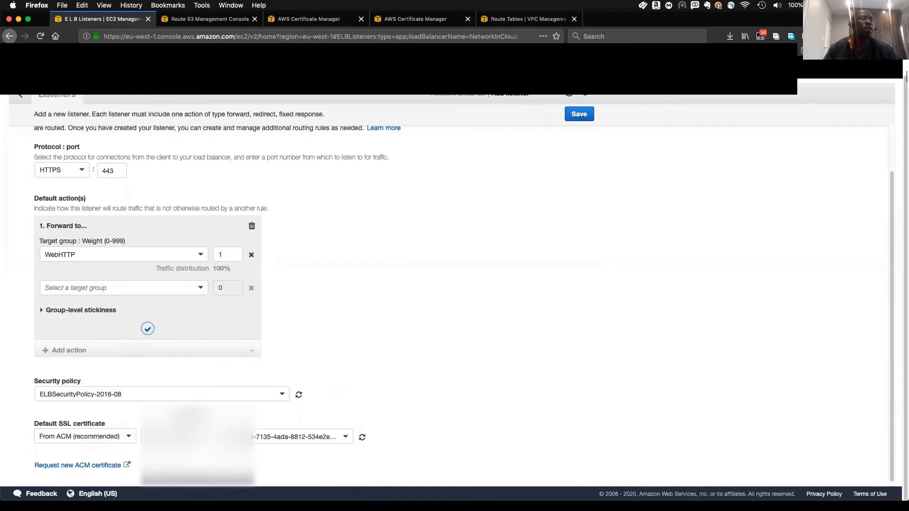
click(199, 437)
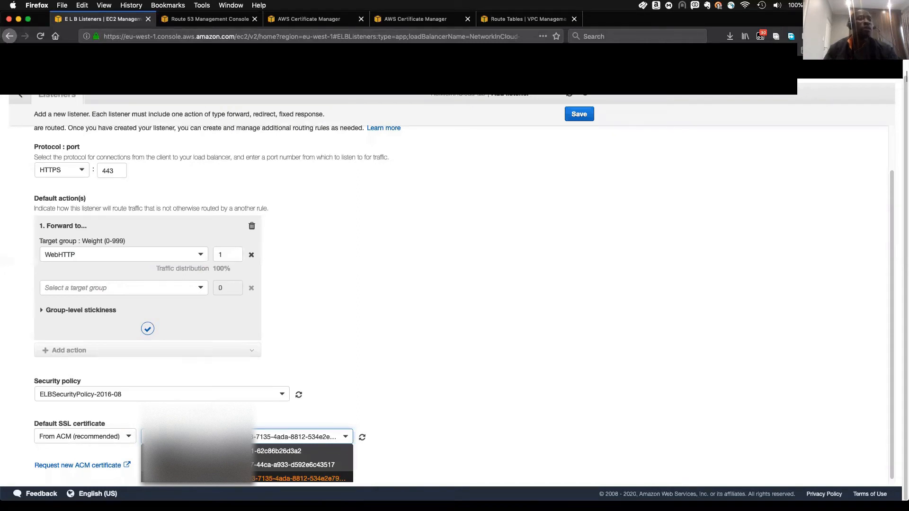
click(318, 479)
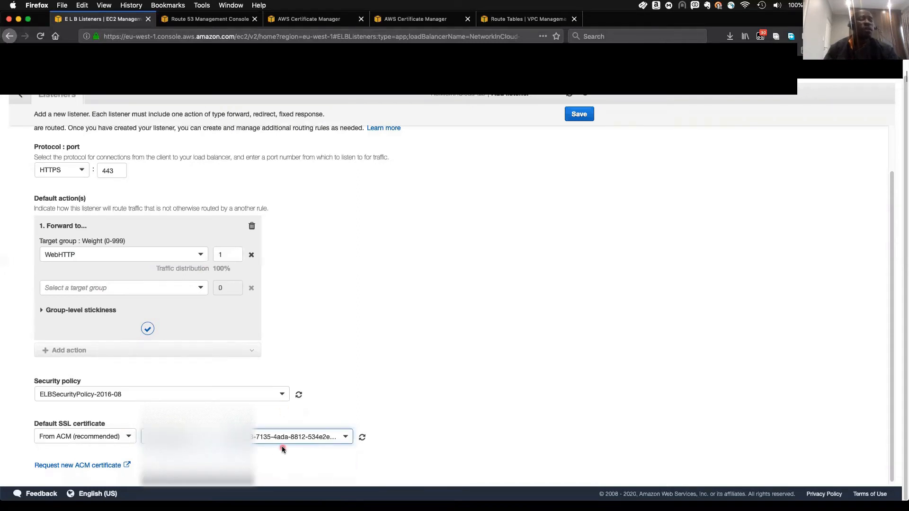
click(579, 114)
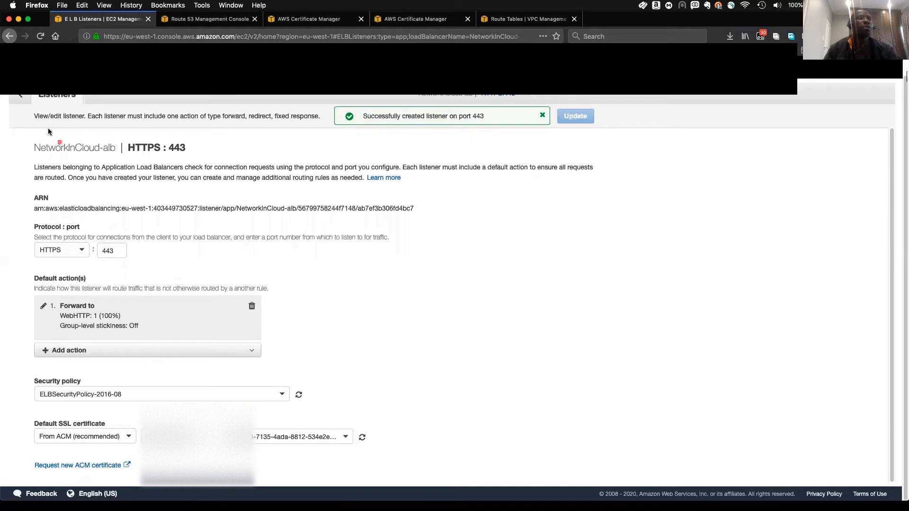
click(26, 103)
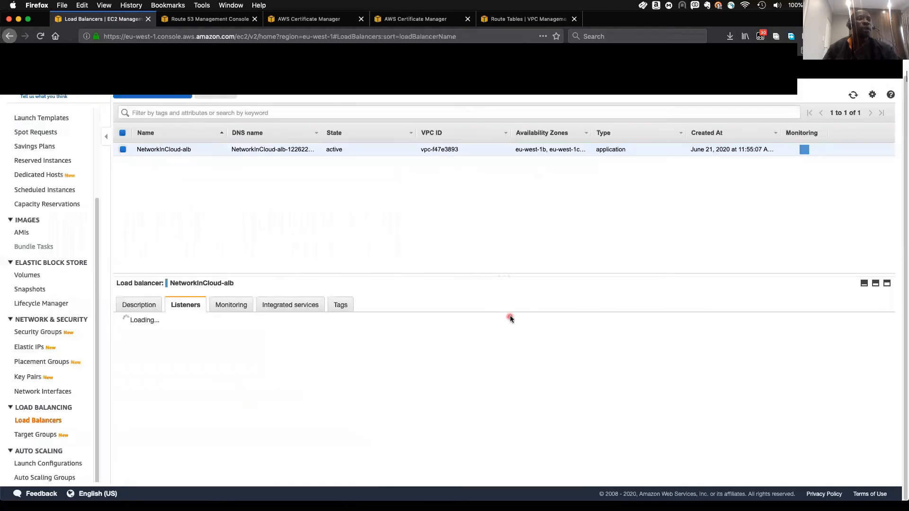
Step: Start launching an EC2 instance from the 64-bit (x86) Amazon Linux 2 AMI with the t2.micro type
click(481, 422)
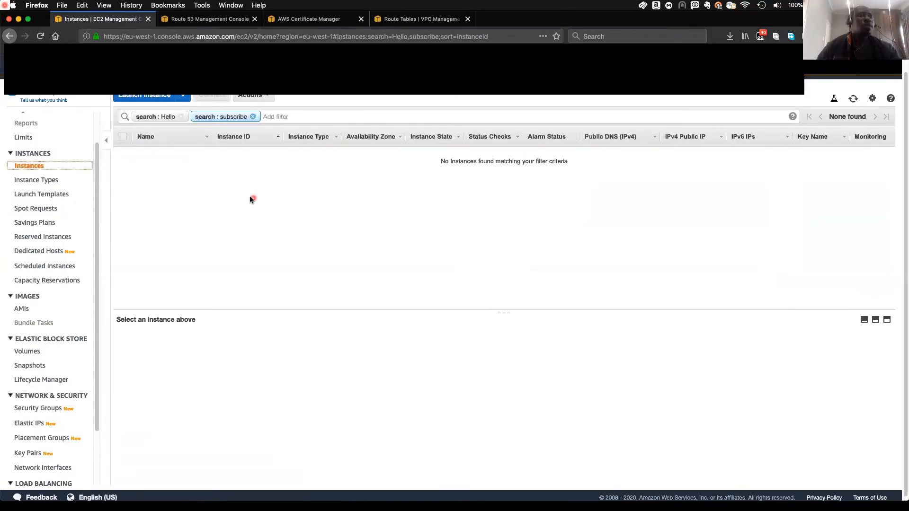
click(144, 96)
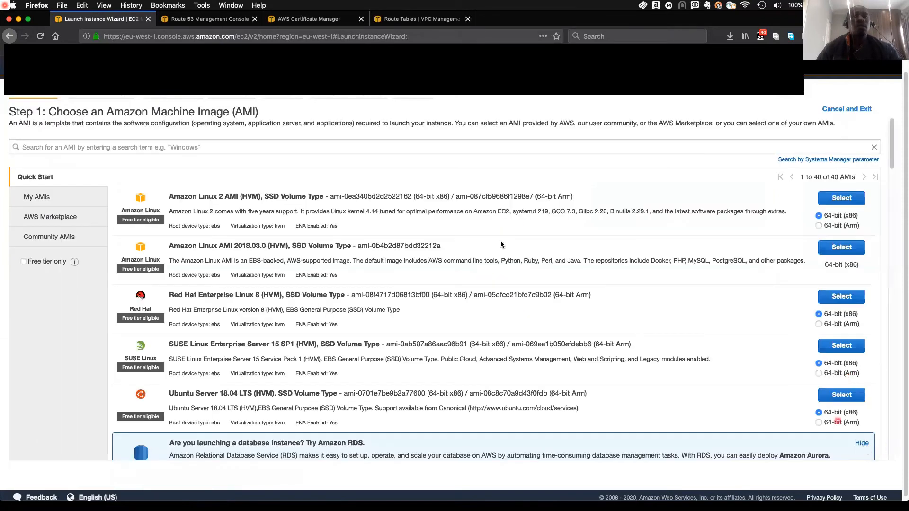
click(841, 199)
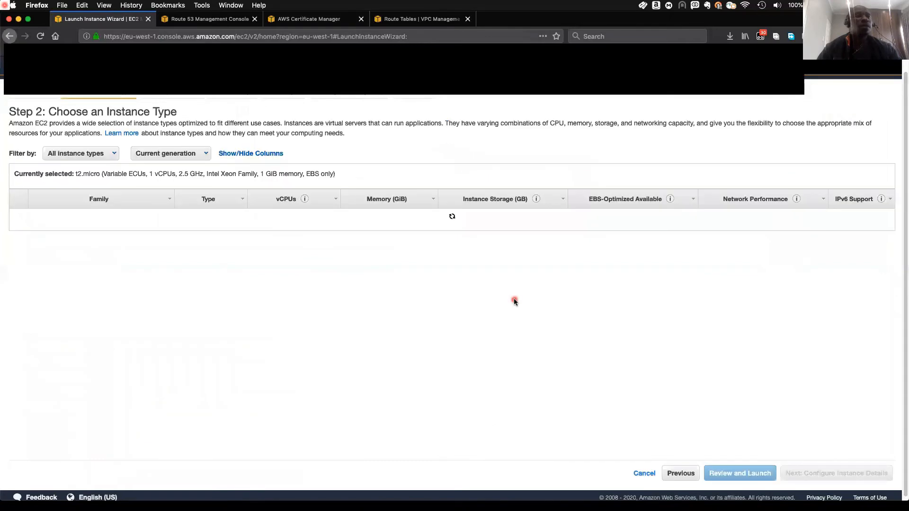
click(847, 474)
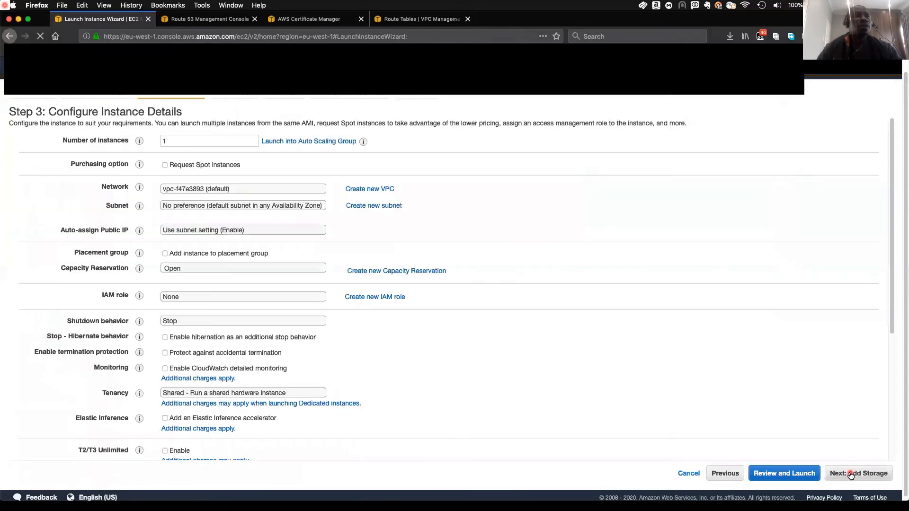
Step: Add a bash user data script that installs and starts httpd and writes "Hello Networking in the Cloud" to /var/www/html/index.html
scroll(303, 385, down, 5)
click(237, 406)
key(super+v)
key(super+z)
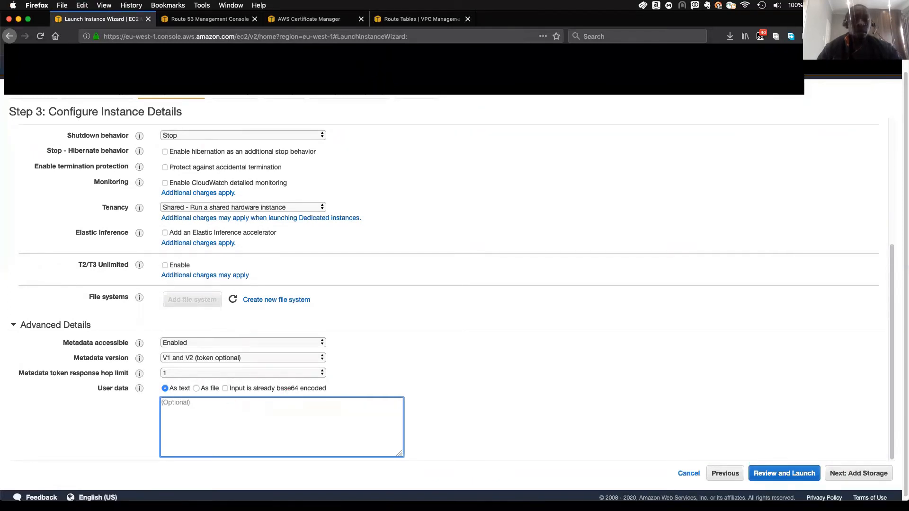
key(super+Tab)
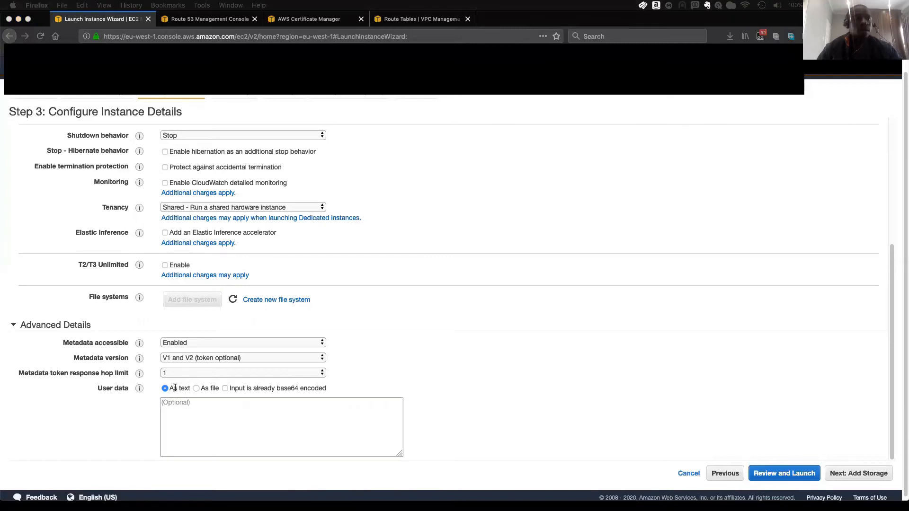
click(200, 416)
text(#!/bin/bash yum install httpd -y service httpd start echo "Hello Networking in the Cloud" > /var/www/html/index.html)
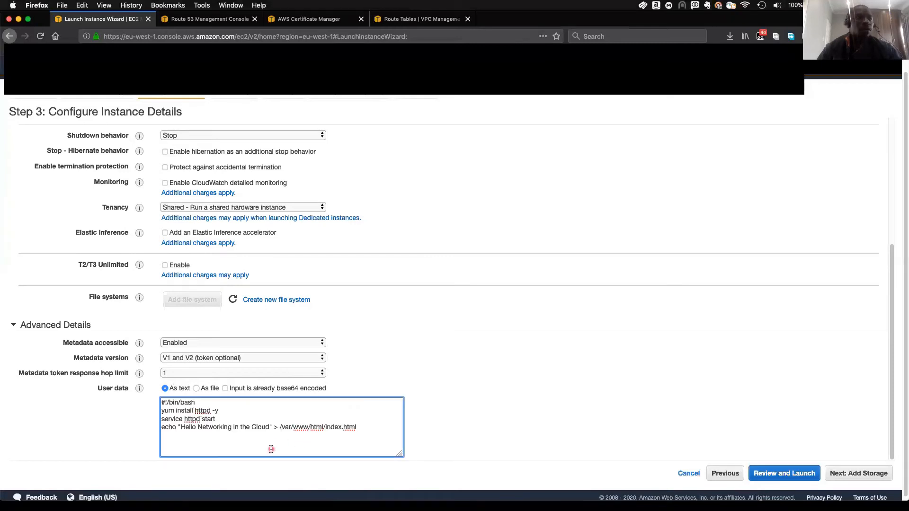
click(848, 473)
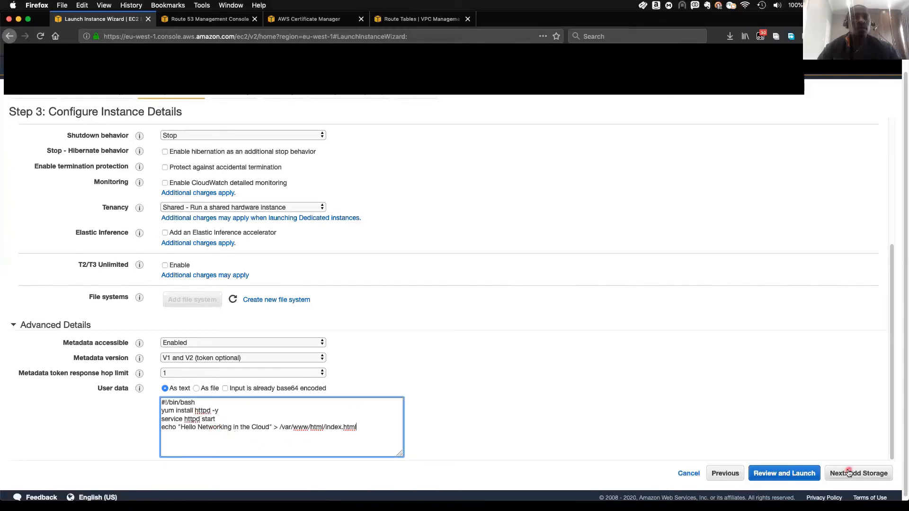
click(875, 473)
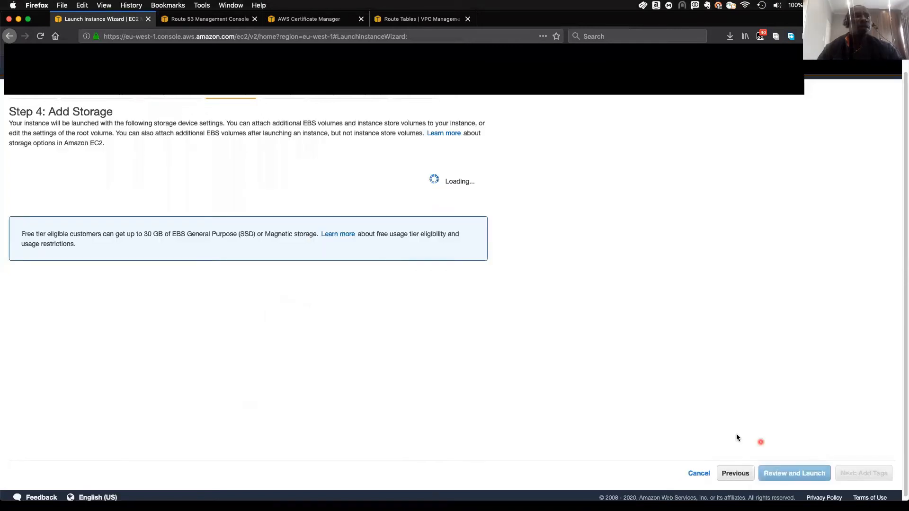
Step: Keep the default storage and add a tag with key Name and value SecTransit to the instance
click(884, 472)
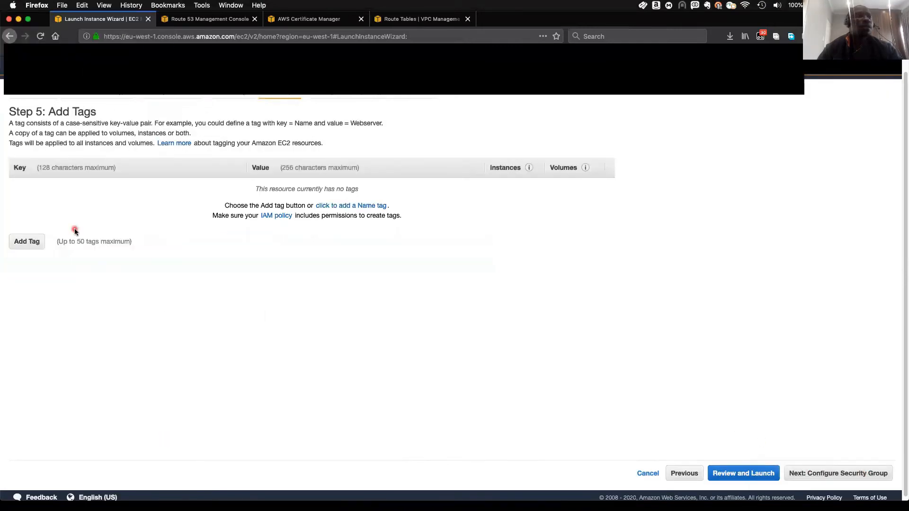
click(34, 246)
text(Name)
key(Tab)
text(Sec)
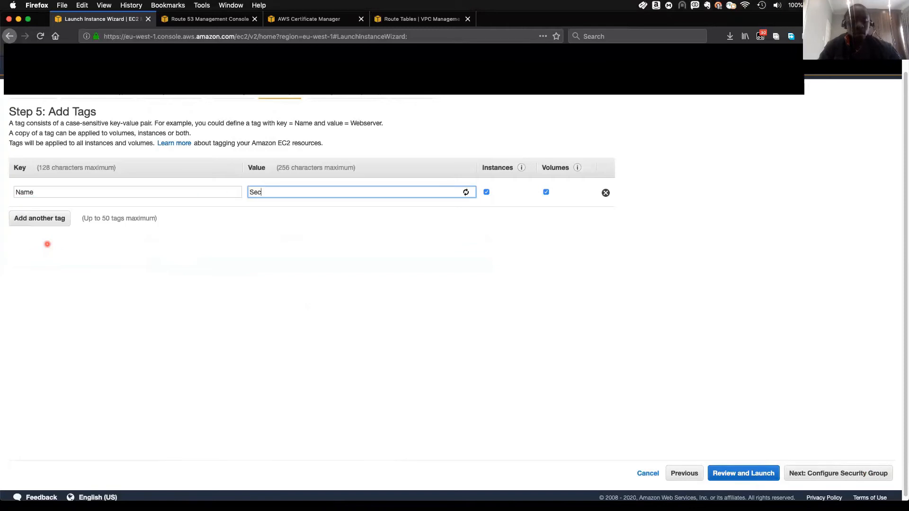
text(Traner)
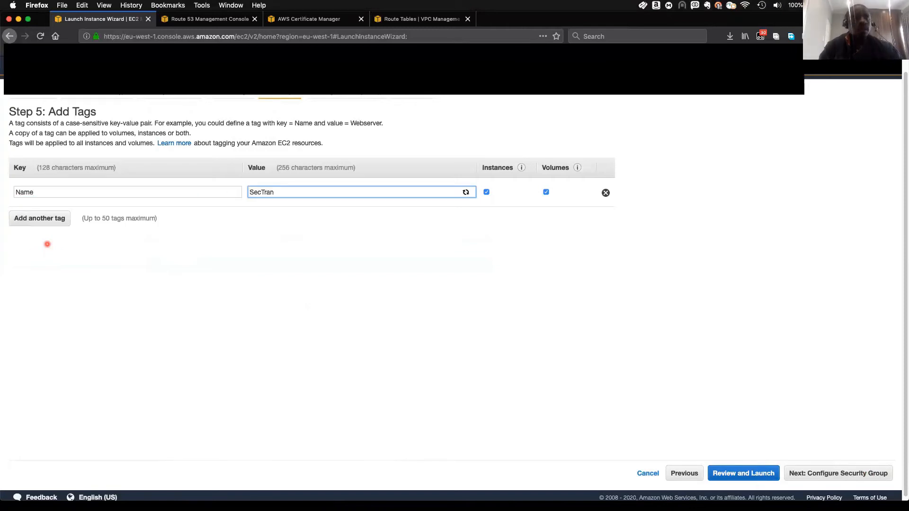
key(BackSpace)
key(BackSpace)
text(sit)
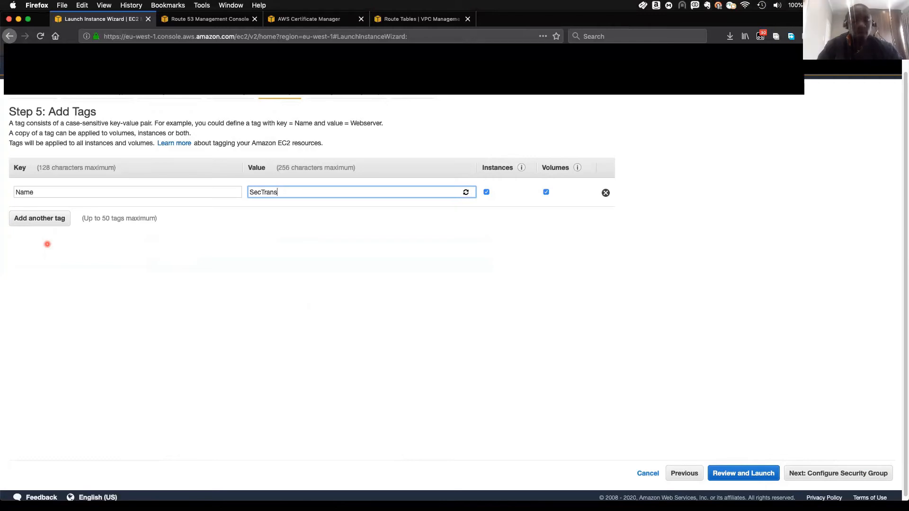
click(812, 474)
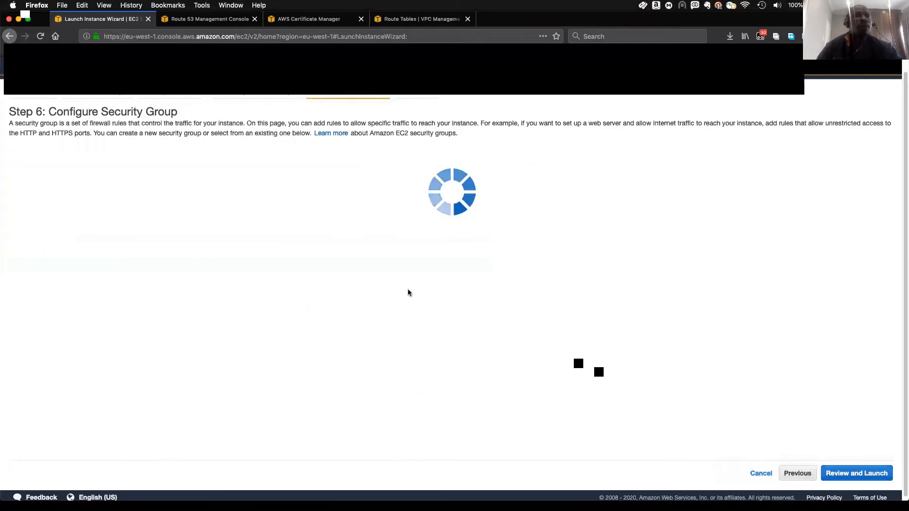
Step: Assign the existing webserver-sg security group to the instance and proceed to the launch review
click(213, 163)
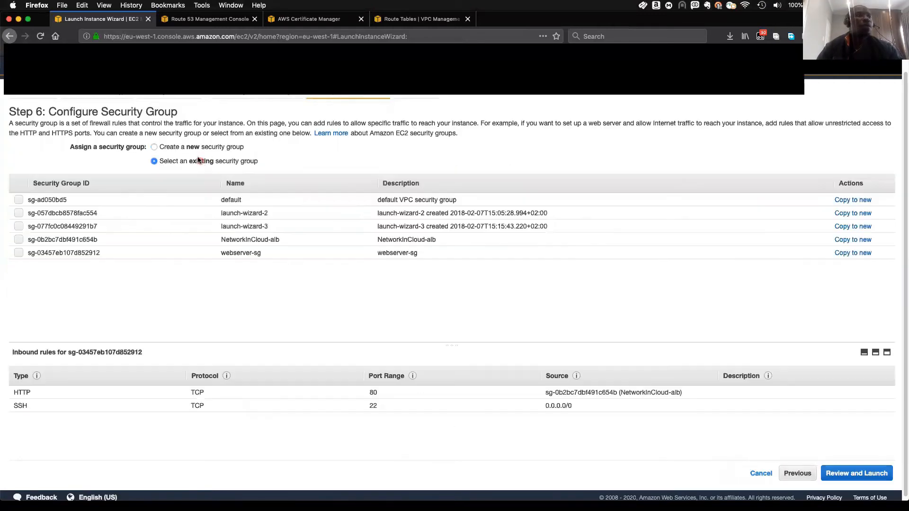
click(209, 253)
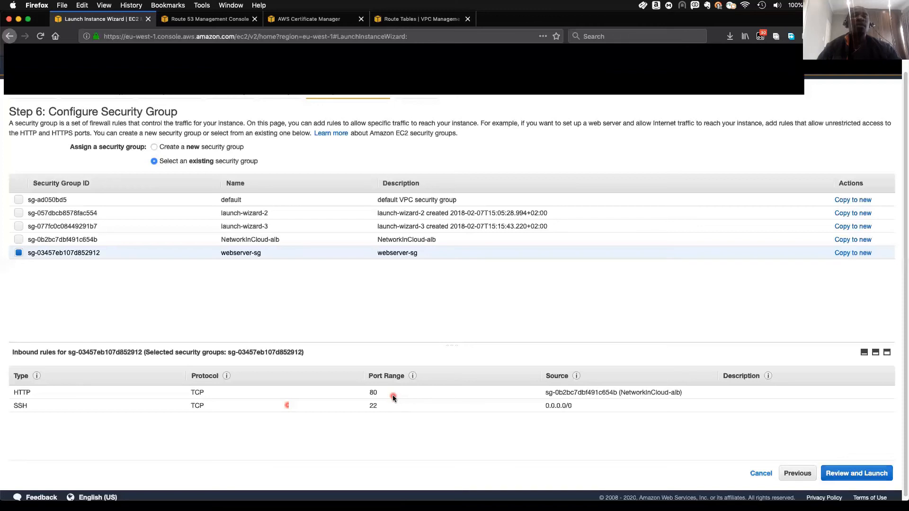
click(856, 474)
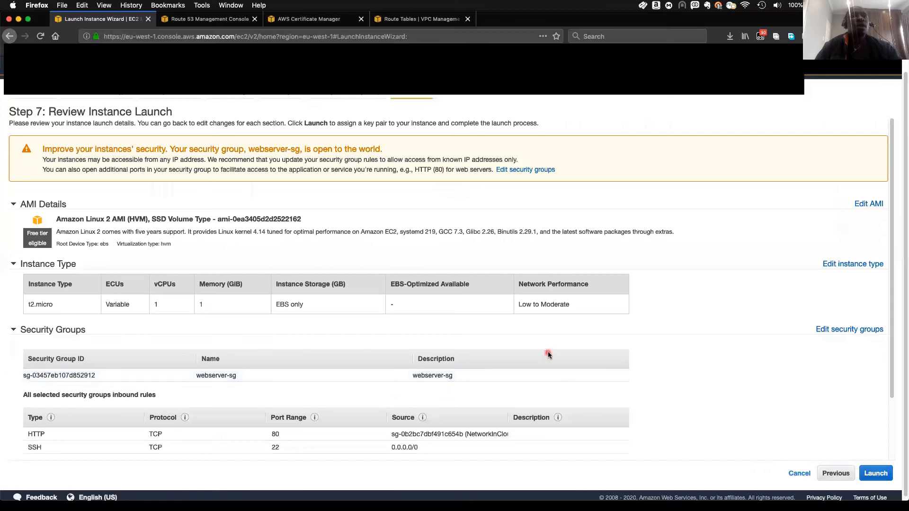
Step: Launch the instance with the existing Ireland key pair, acknowledge access to its private key file, and return to the instances list
click(877, 474)
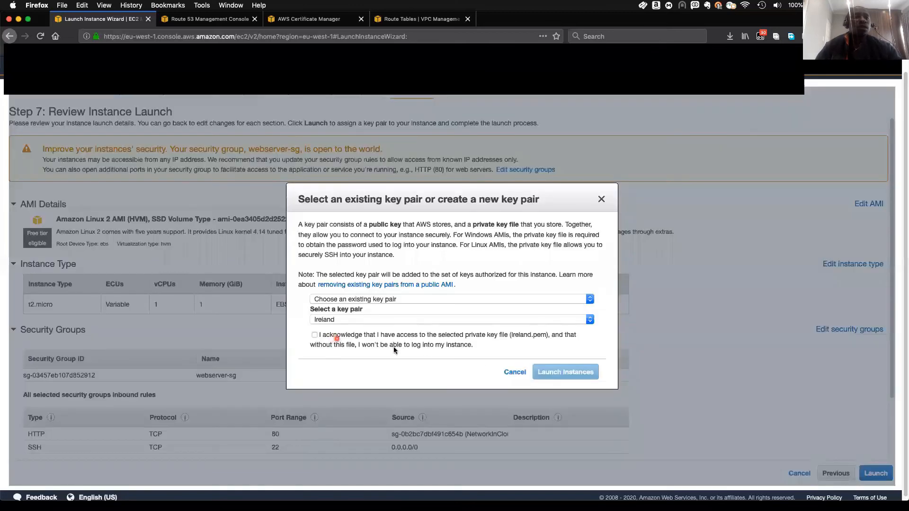
click(379, 334)
click(550, 372)
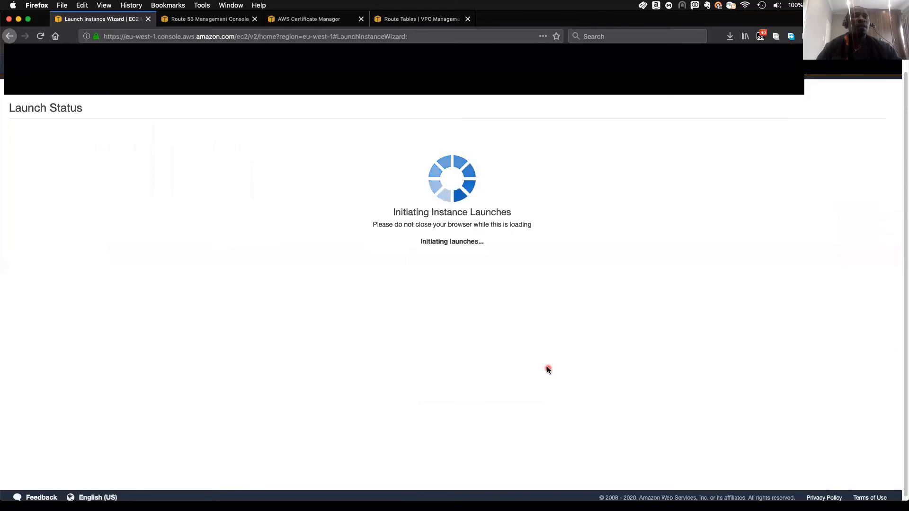
click(862, 399)
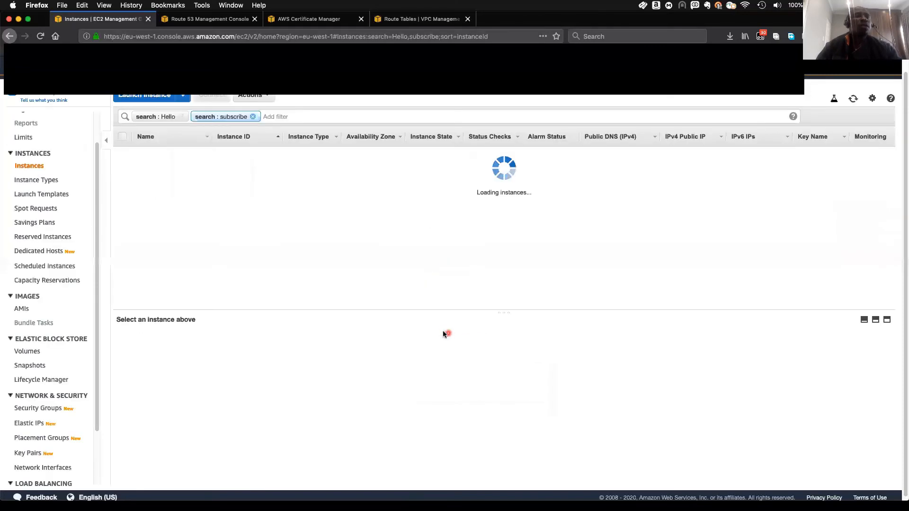
Step: Filter the instances list by the search term SecTran
click(283, 117)
text(Sec)
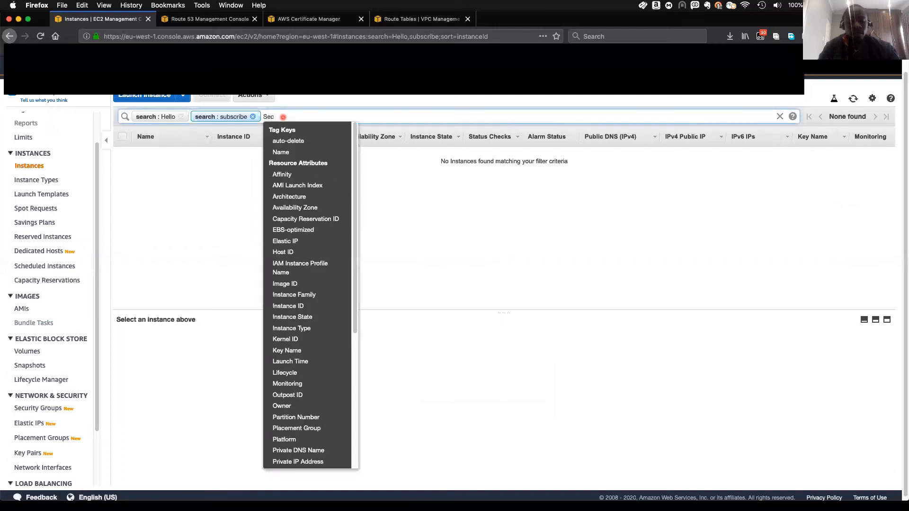
text(Tran)
key(Return)
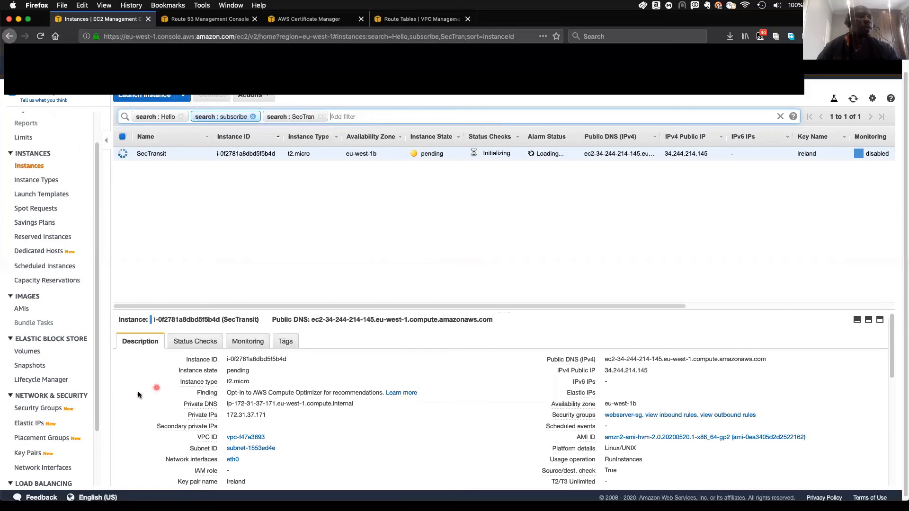
Step: Register the SecTransit instance as a target of the WebHTTP target group on port 80
scroll(25, 437, down, 3)
click(39, 438)
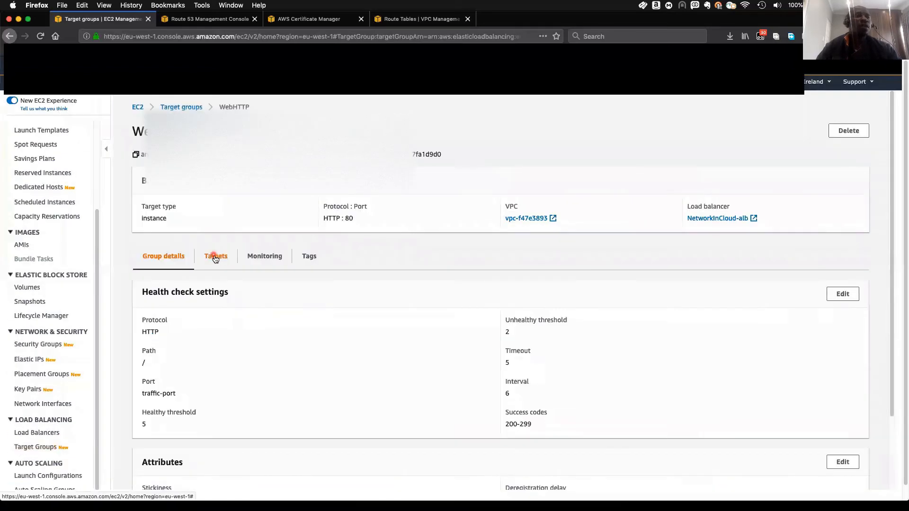
click(215, 257)
click(503, 394)
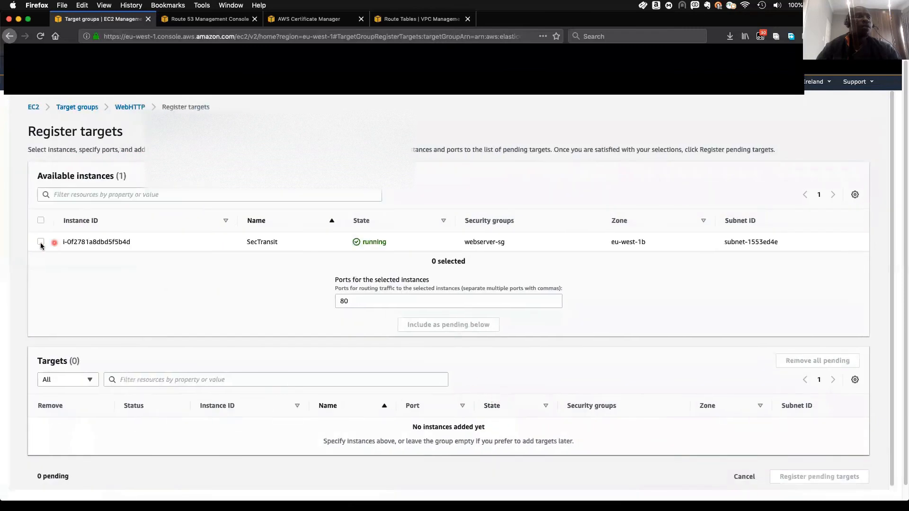
click(40, 242)
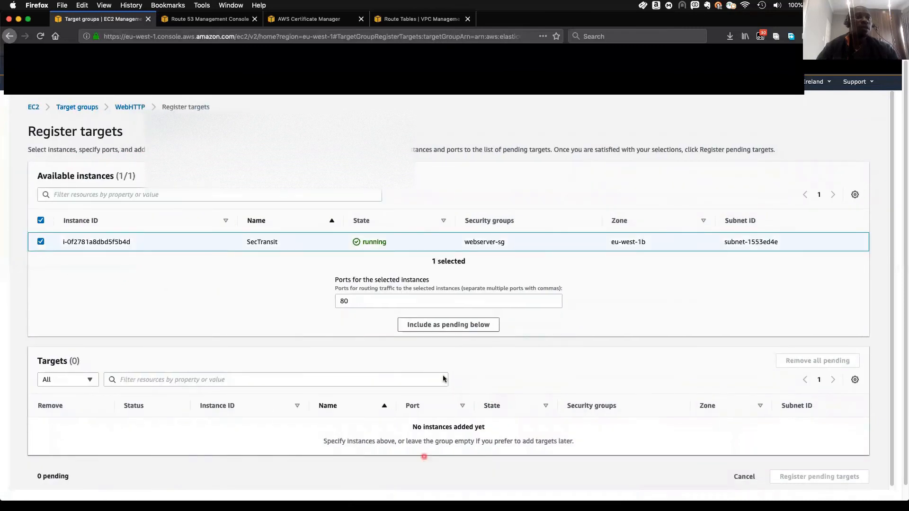
click(428, 325)
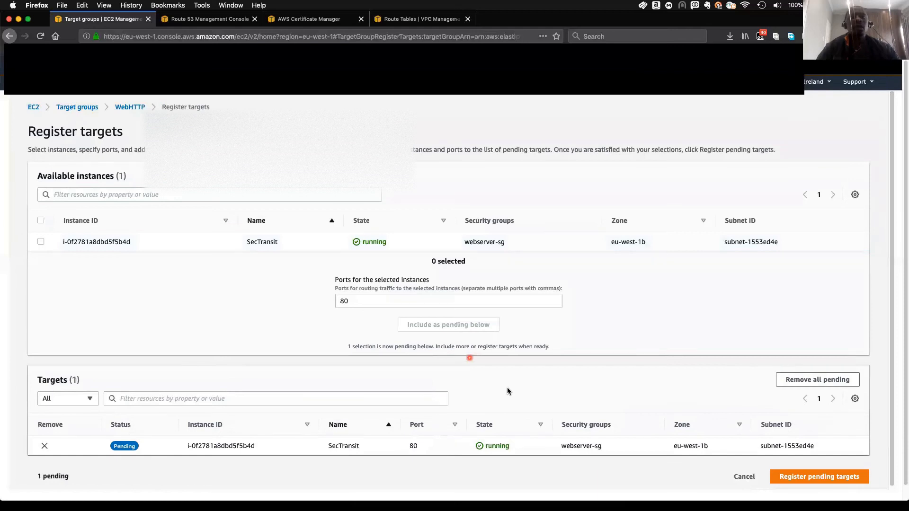
click(805, 479)
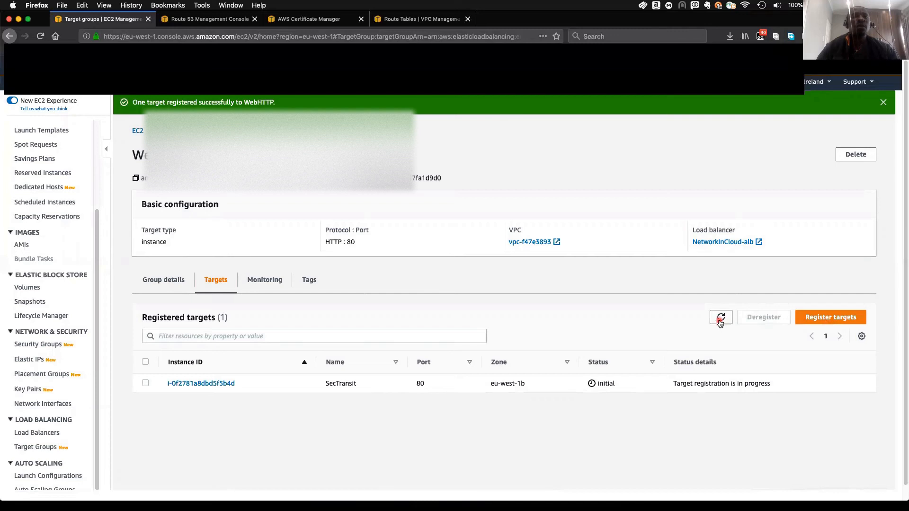
Step: Review the WebHTTP group's health check settings, including the unhealthy threshold, and check the registered target's health status
click(160, 280)
scroll(510, 311, down, 1)
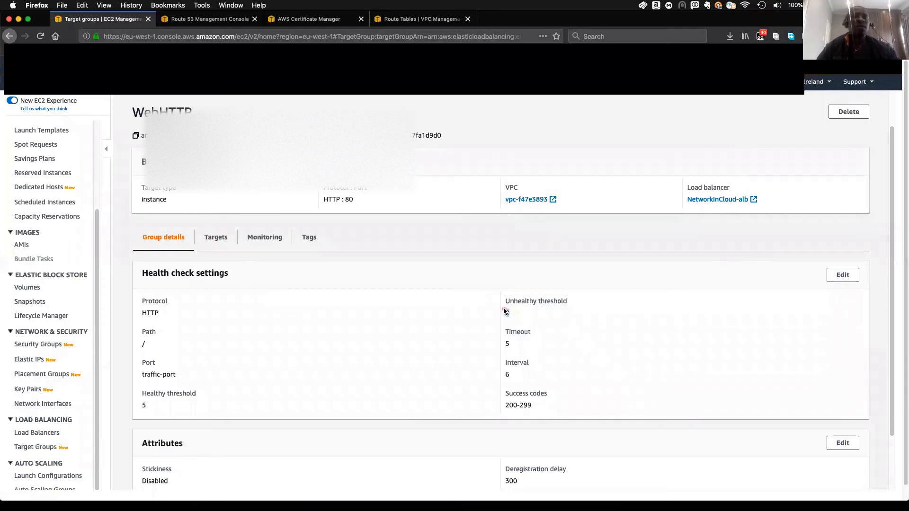
drag(510, 315, 523, 310)
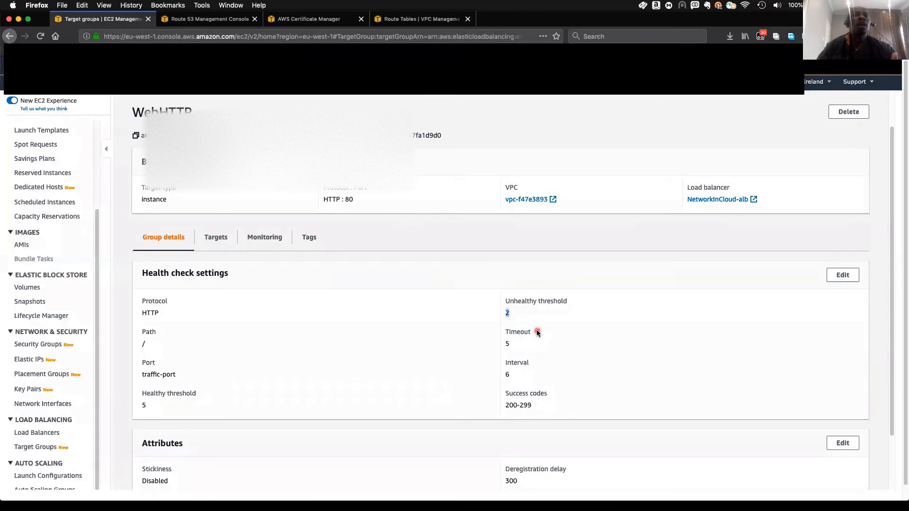
click(221, 242)
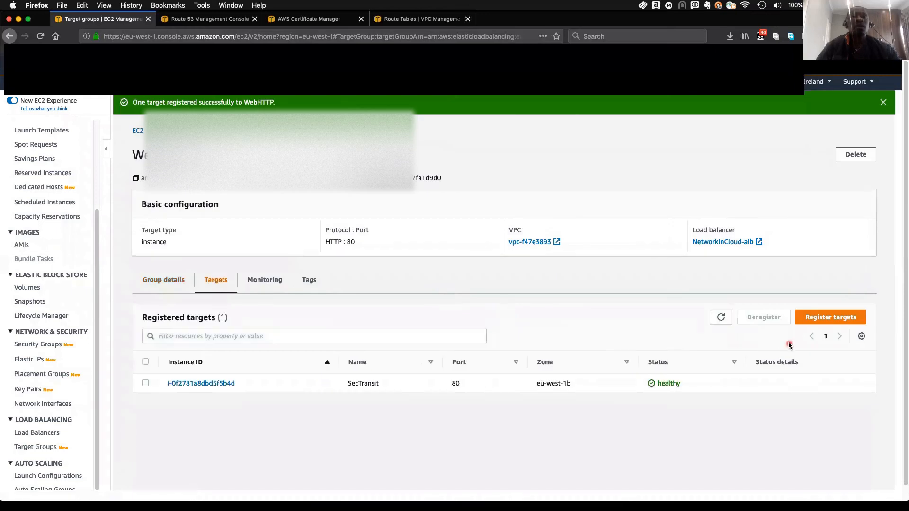
drag(689, 384, 644, 389)
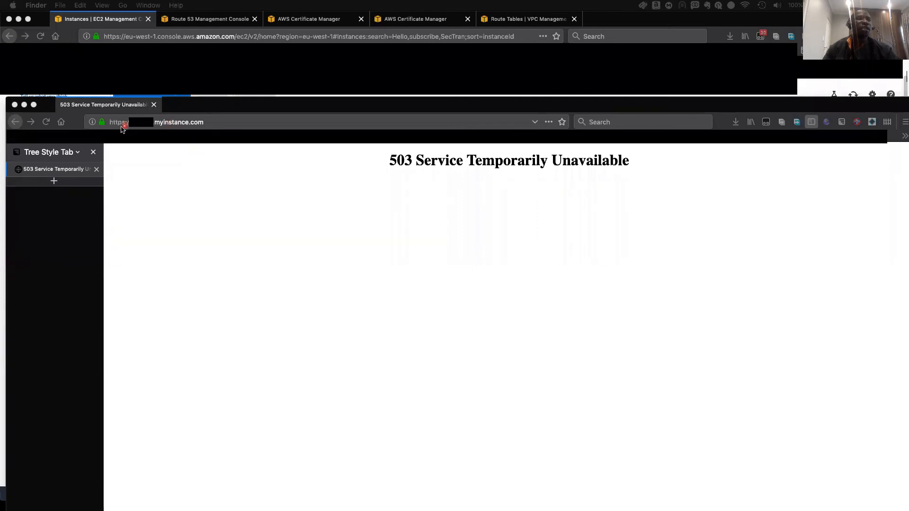
Step: Inspect the connection security information for the website opened over HTTPS, then dismiss it
click(104, 124)
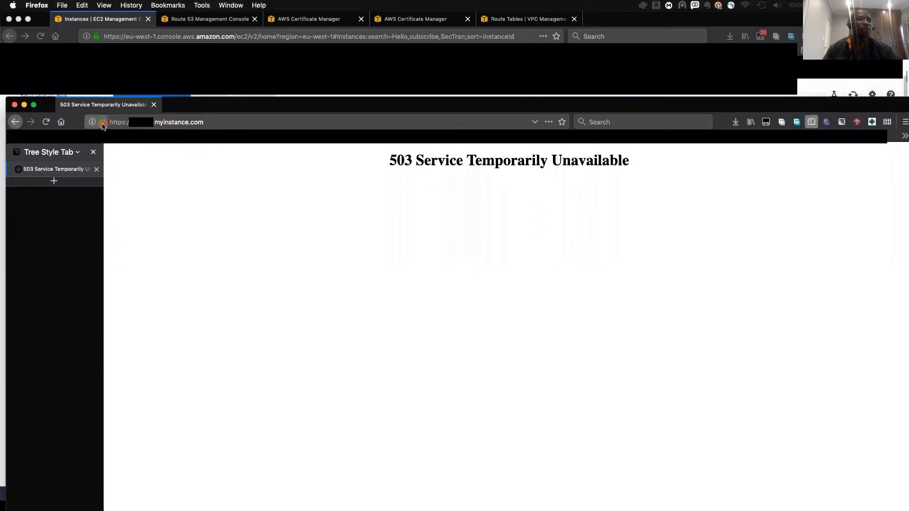
click(103, 123)
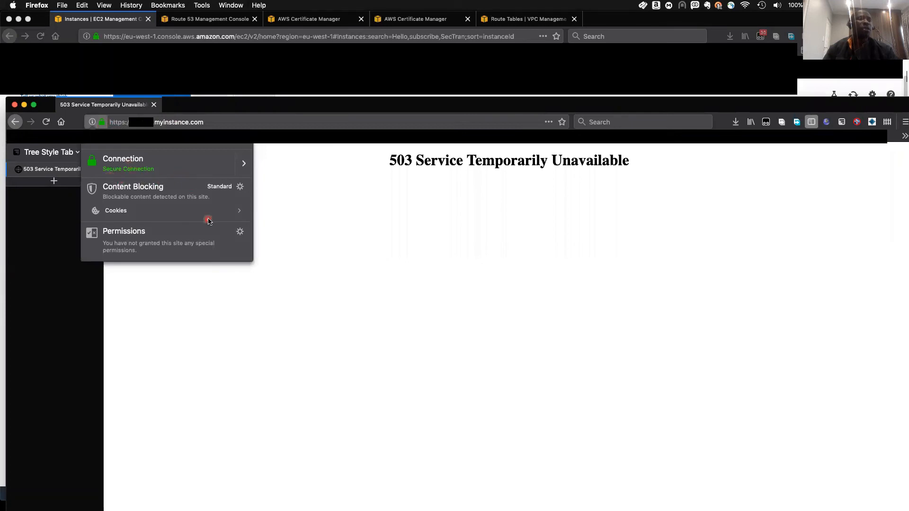
click(372, 231)
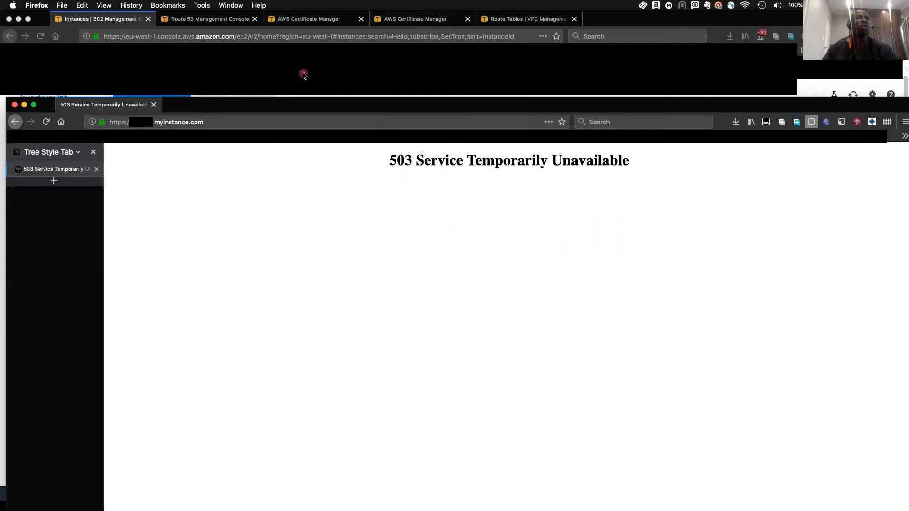
Step: Return to the EC2 console window and start the stopped SecTransit instance, confirming the start
click(320, 85)
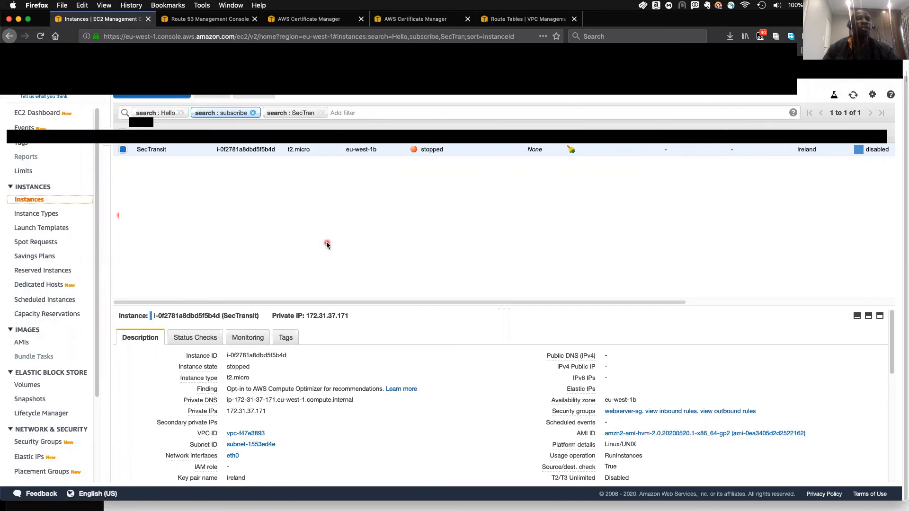
scroll(325, 244, up, 2)
scroll(198, 189, down, 1)
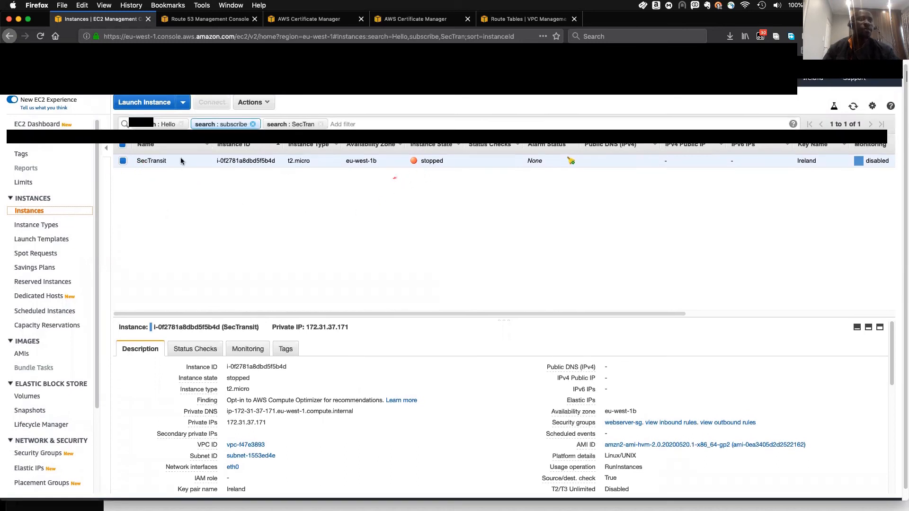
click(251, 103)
mouse_move(280, 169)
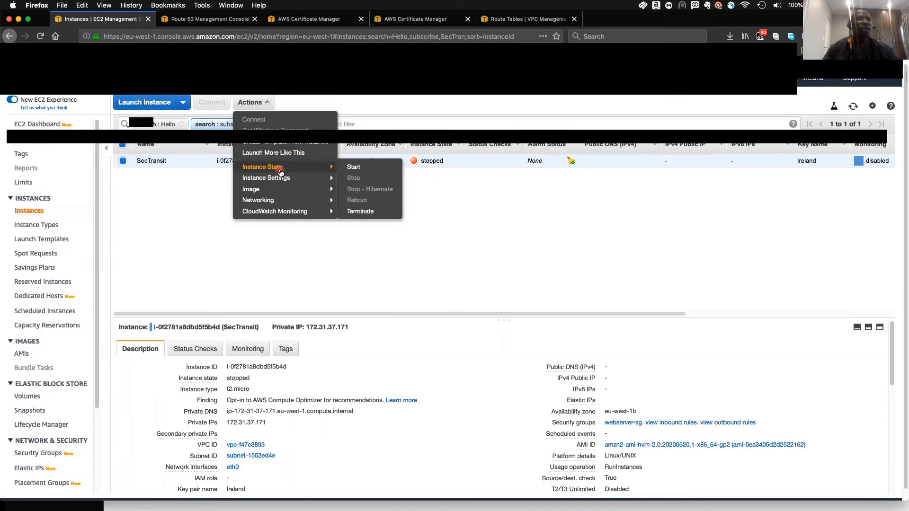
click(355, 167)
click(565, 328)
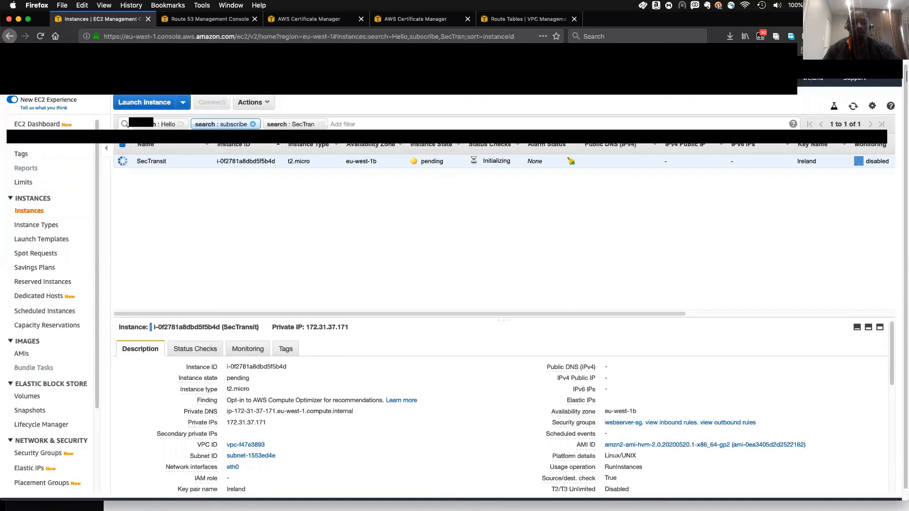
Step: Switch to the website's browser window and reload its HTTPS address to test the load balancer's response
key(super+grave)
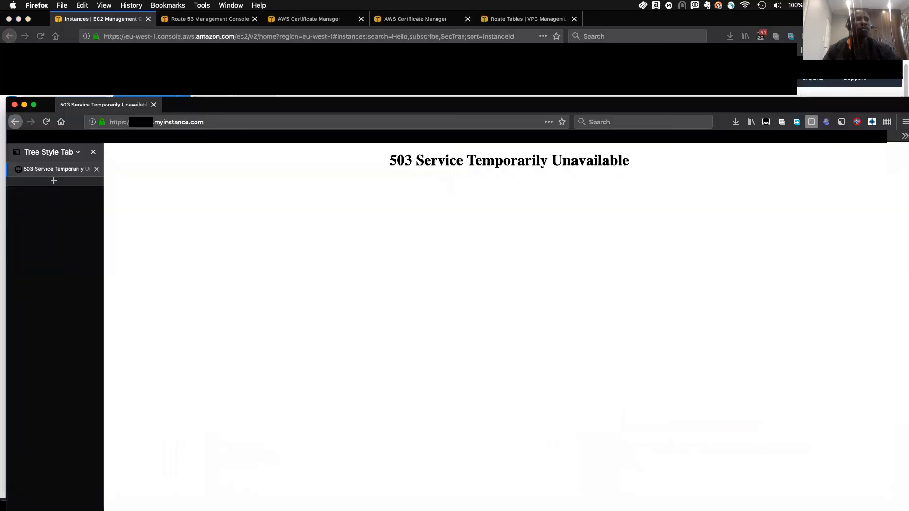
key(super+r)
click(114, 280)
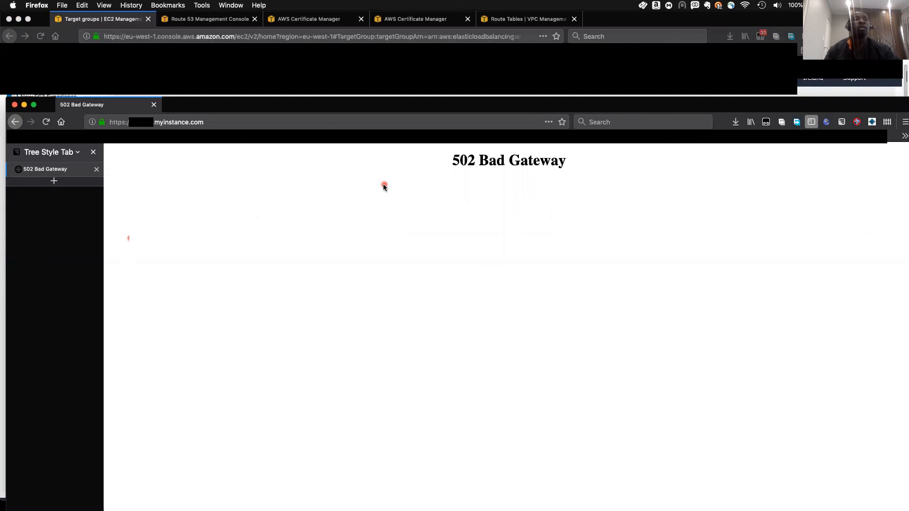
click(240, 124)
key(Return)
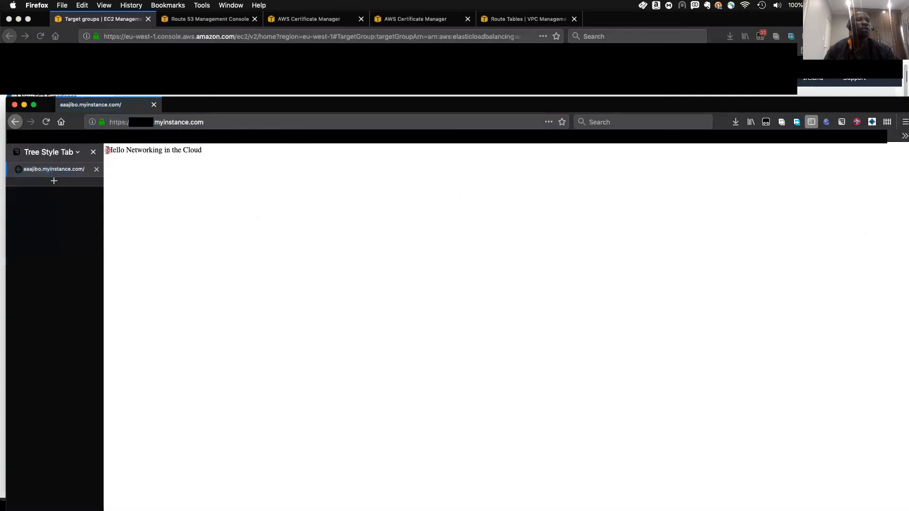
Step: Check the website's page text and its connection security information, then close the test window
drag(108, 150, 218, 152)
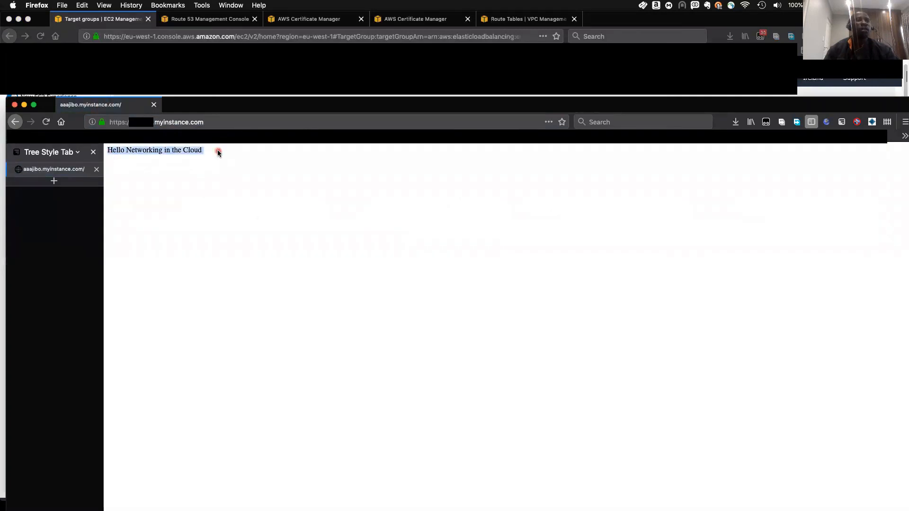
click(103, 123)
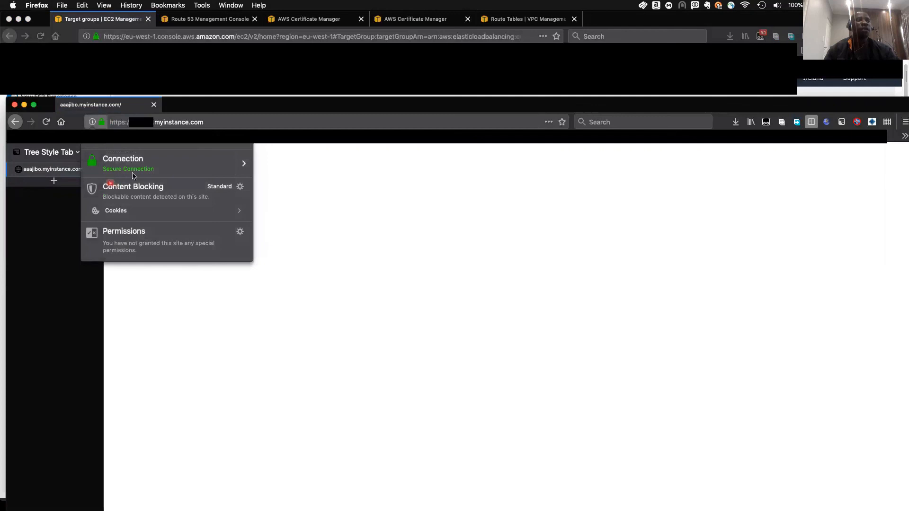
click(275, 181)
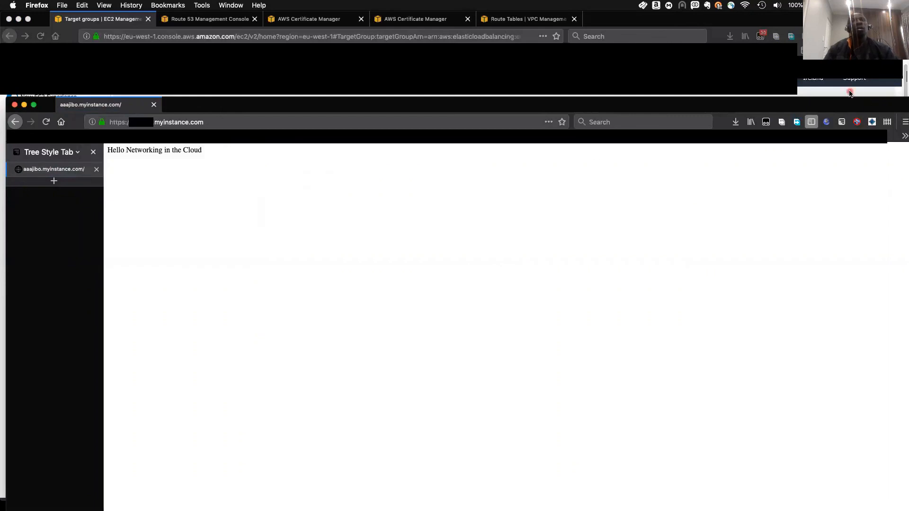
key(super+w)
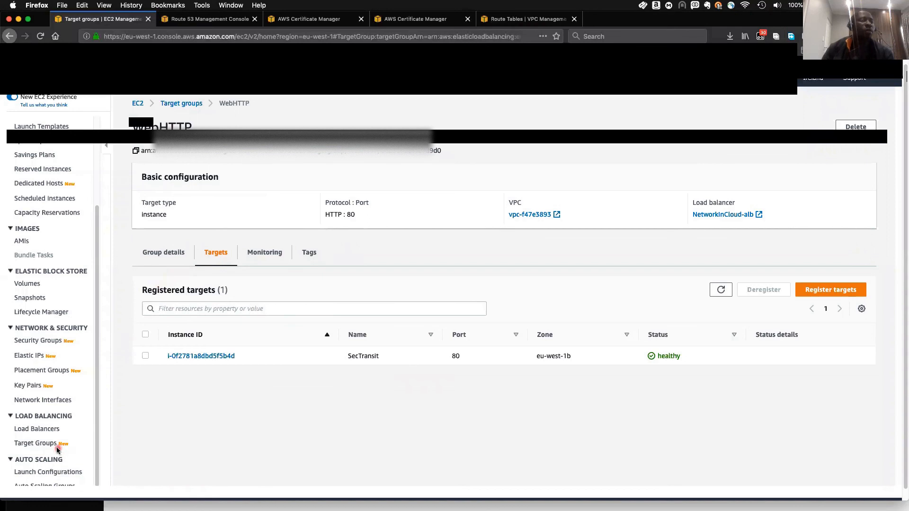
Step: Review the HTTP 80 and HTTPS 443 listeners of the NetworkInCloud-alb load balancer, leaving both unselected
scroll(34, 431, down, 1)
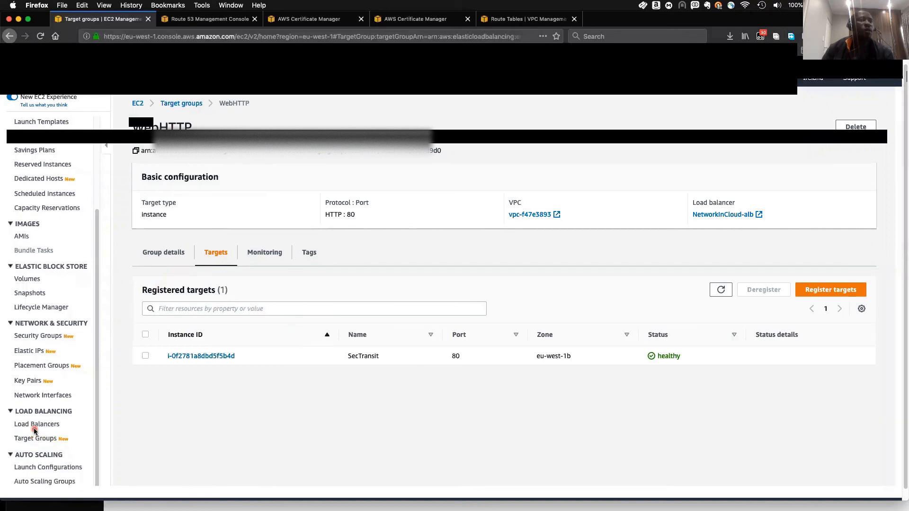
click(29, 424)
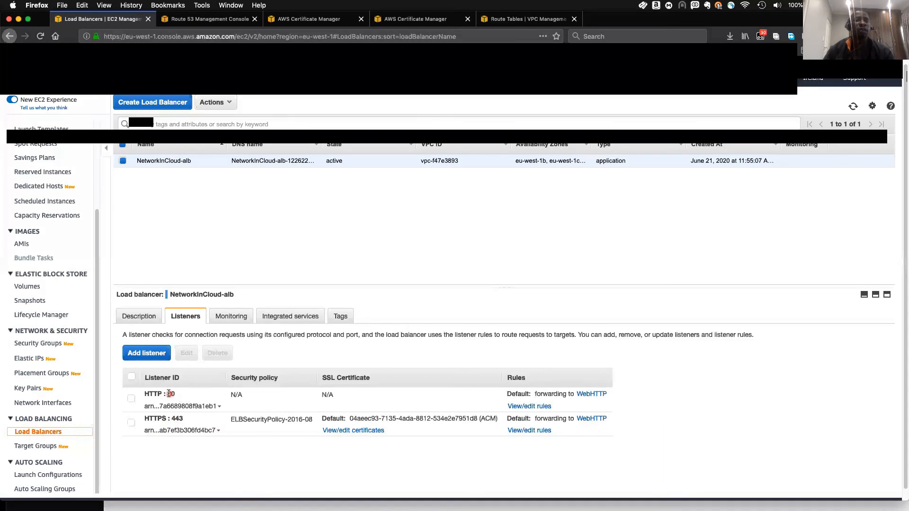
click(131, 399)
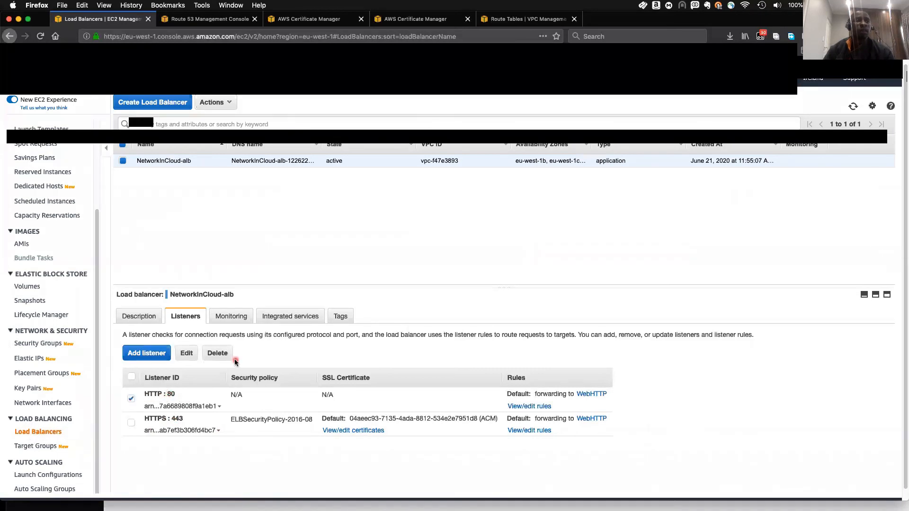
click(131, 398)
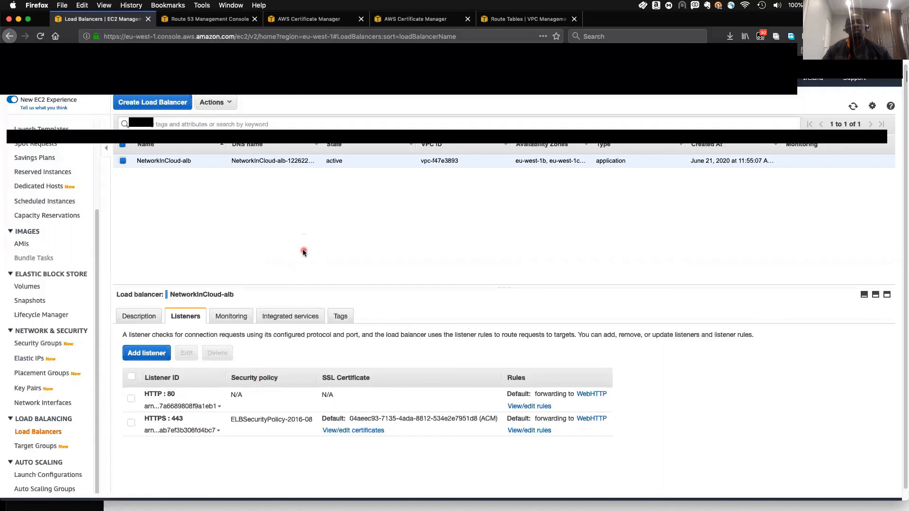
click(798, 467)
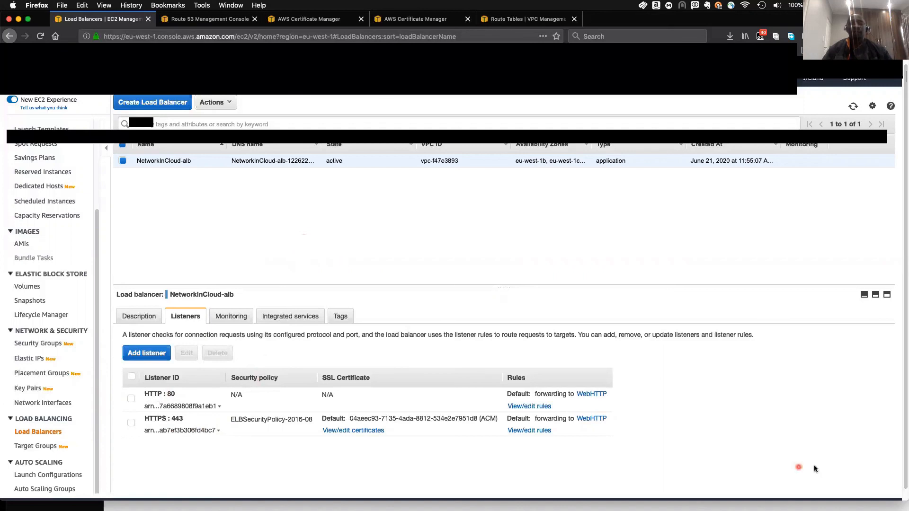